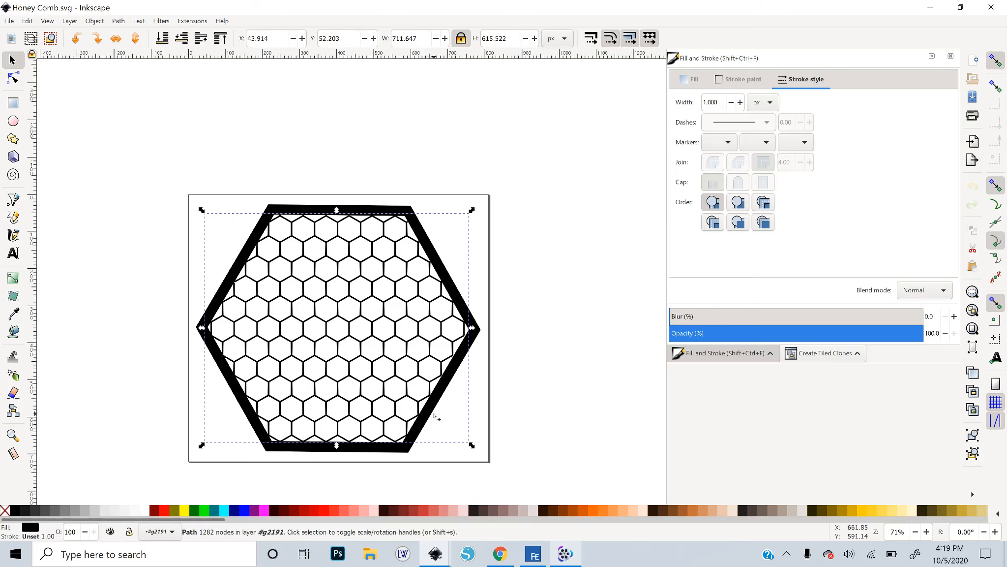
# Fill the honeycomb grid with Fuchsia
pyautogui.press('+')
pyautogui.press('+')
pyautogui.scroll(-5, 521, 387)
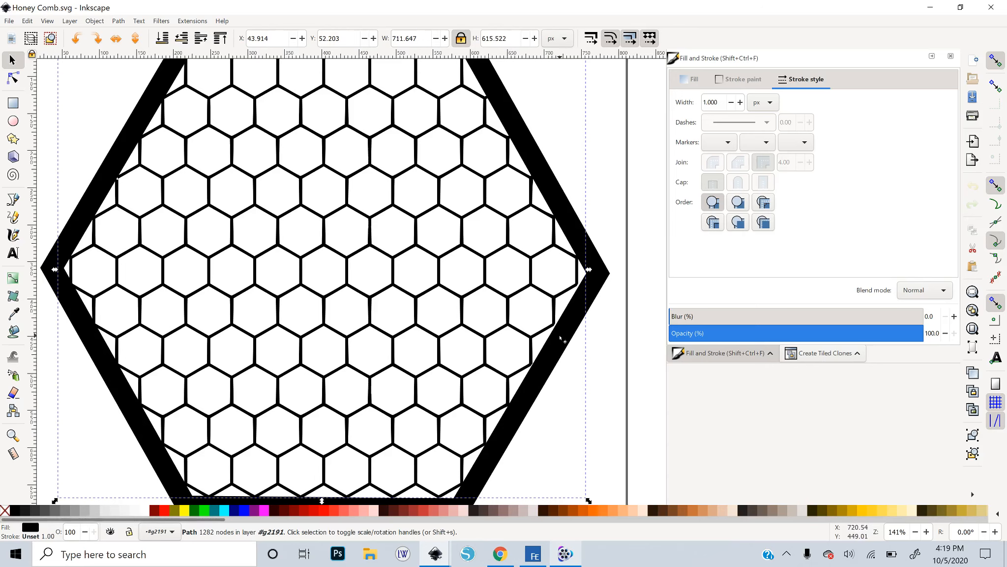
pyautogui.press('-')
pyautogui.press('-')
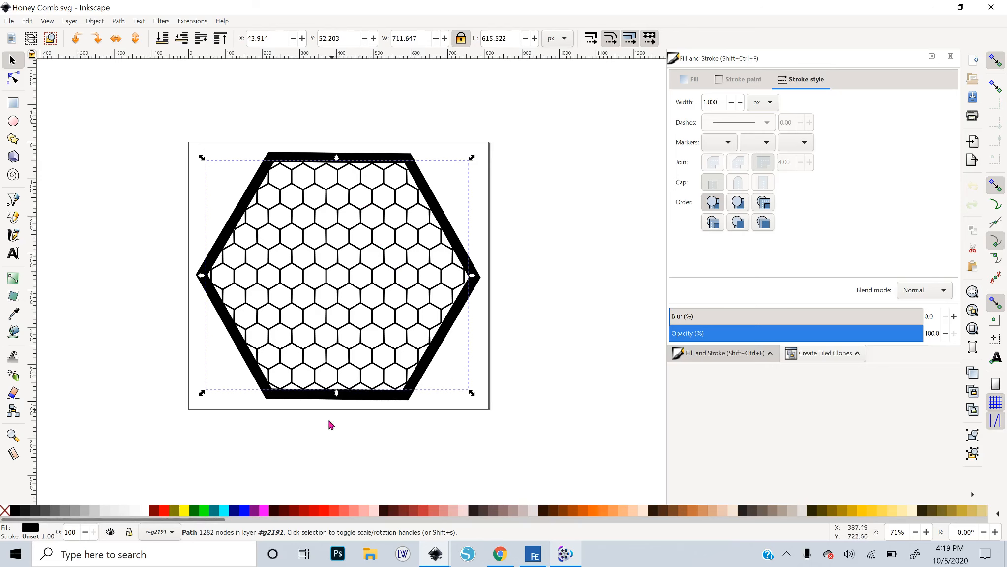
pyautogui.click(264, 513)
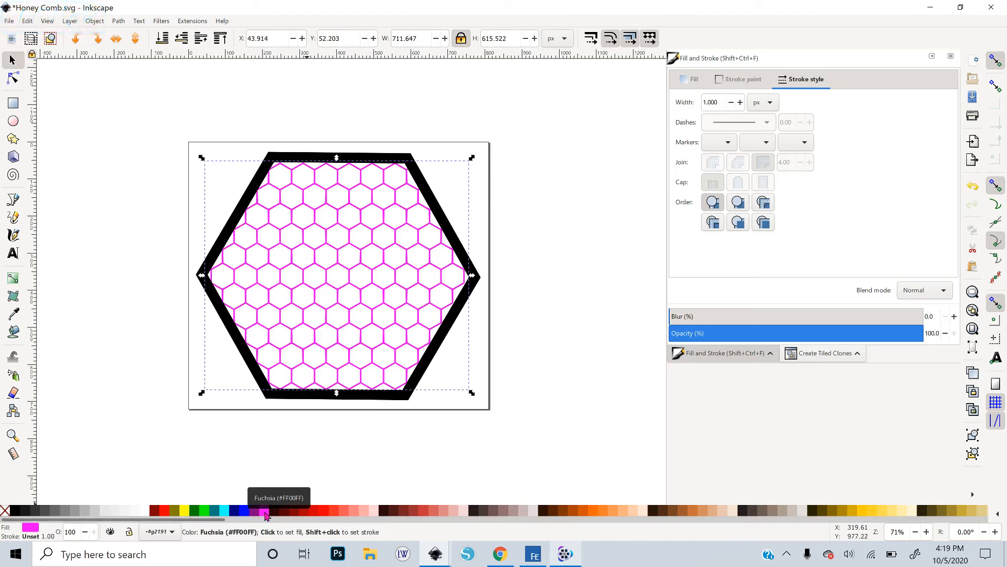
# Scale the honeycomb grid up uniformly about its centre and send it behind the black hexagon frame
pyautogui.press('Home')
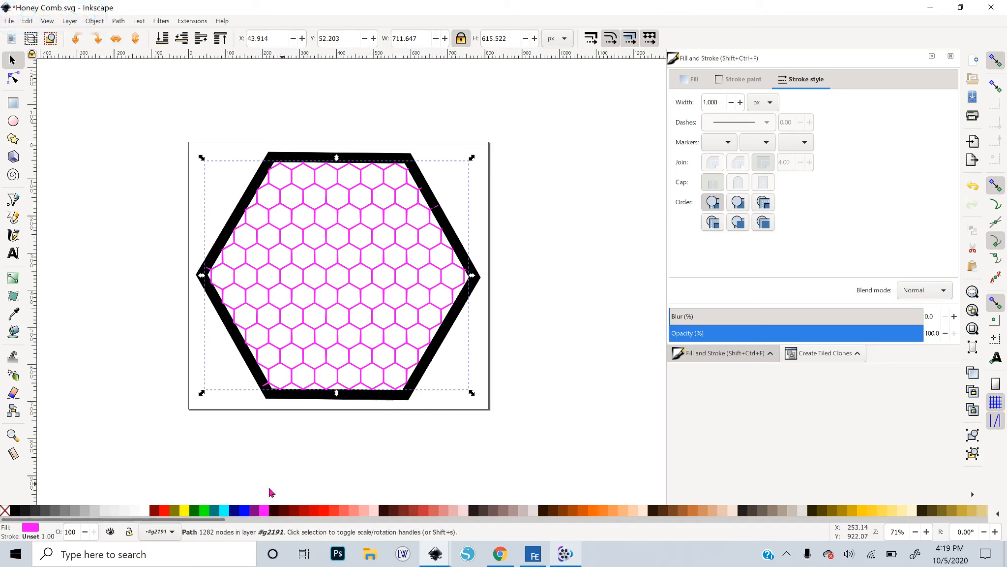
pyautogui.middleClick(362, 344)
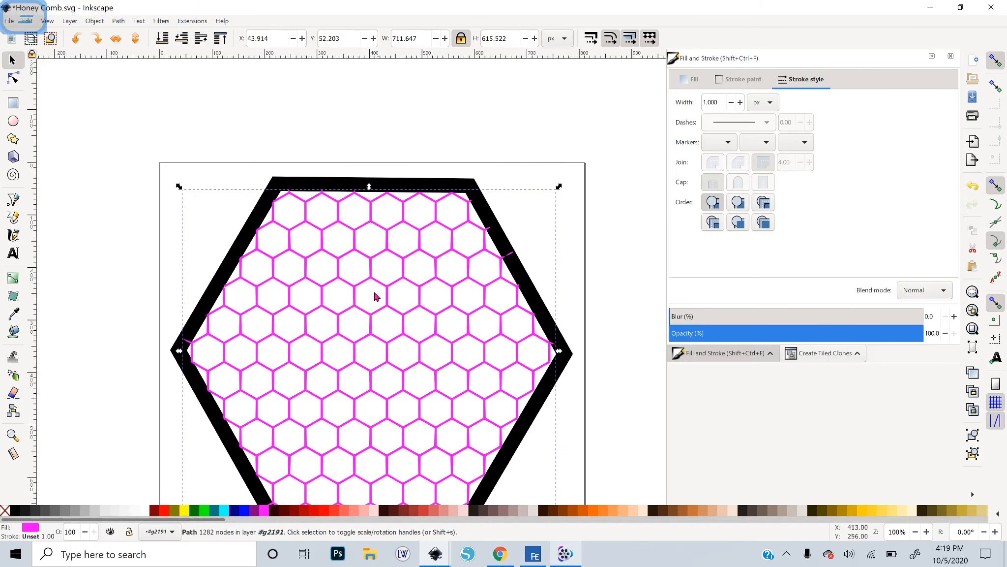
pyautogui.middleClick(367, 279)
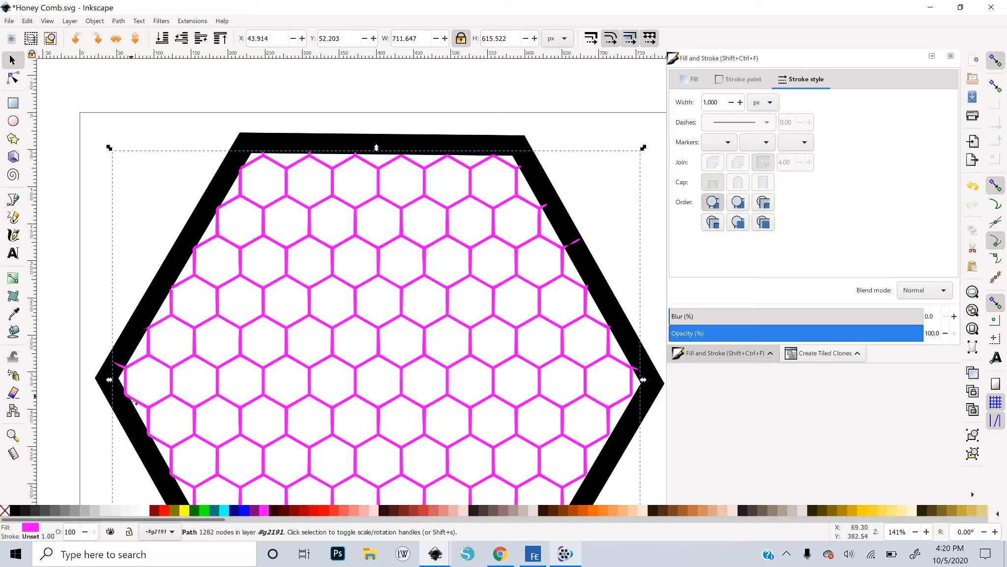
pyautogui.press('-')
pyautogui.press('-')
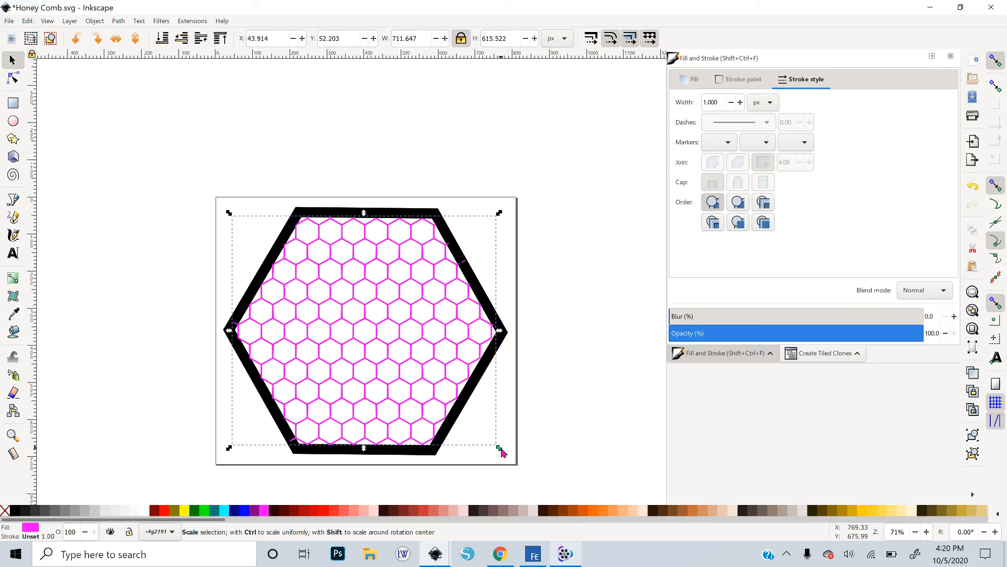
pyautogui.hotkey('shift', 'ctrl')
pyautogui.moveTo(501, 452); pyautogui.dragTo(509, 465)
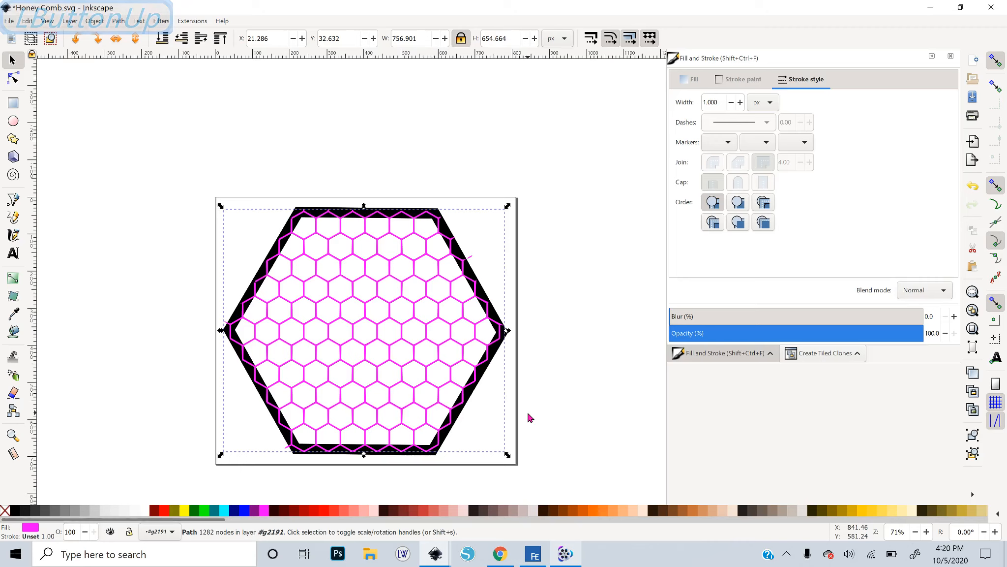
pyautogui.press('End')
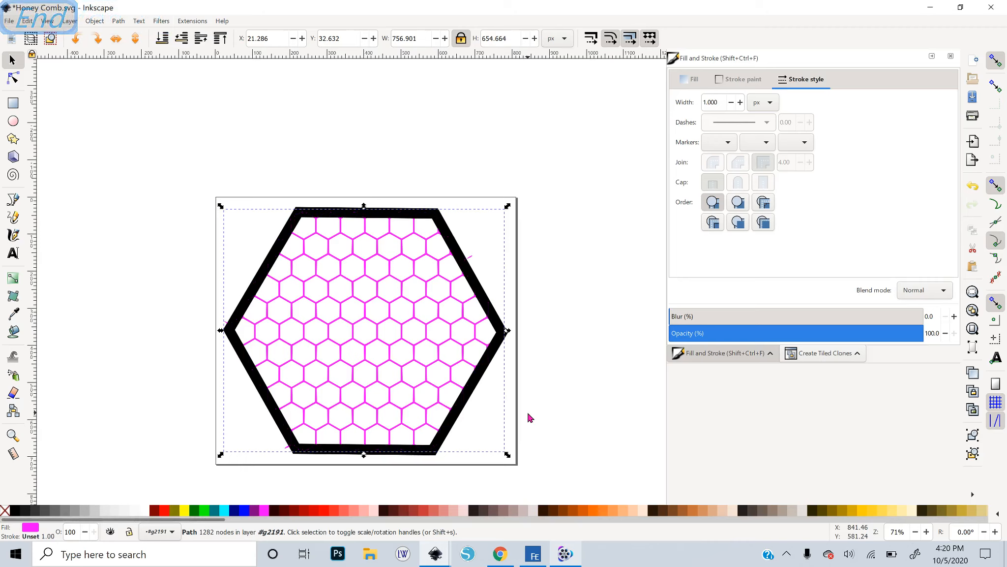
# Enlarge the honeycomb grid further to about 842 px wide so it overflows the hexagon frame
pyautogui.press('Up')
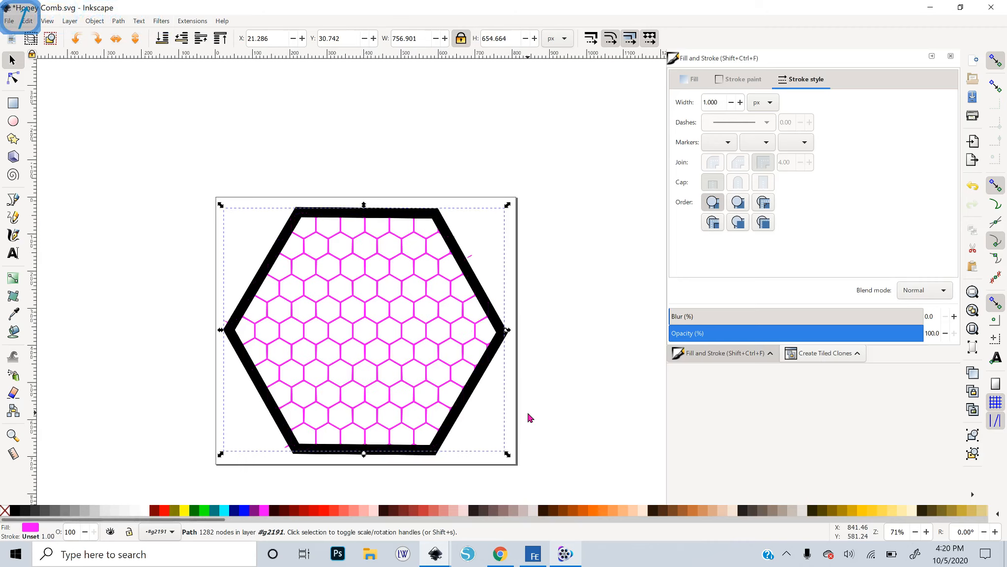
pyautogui.press('Down')
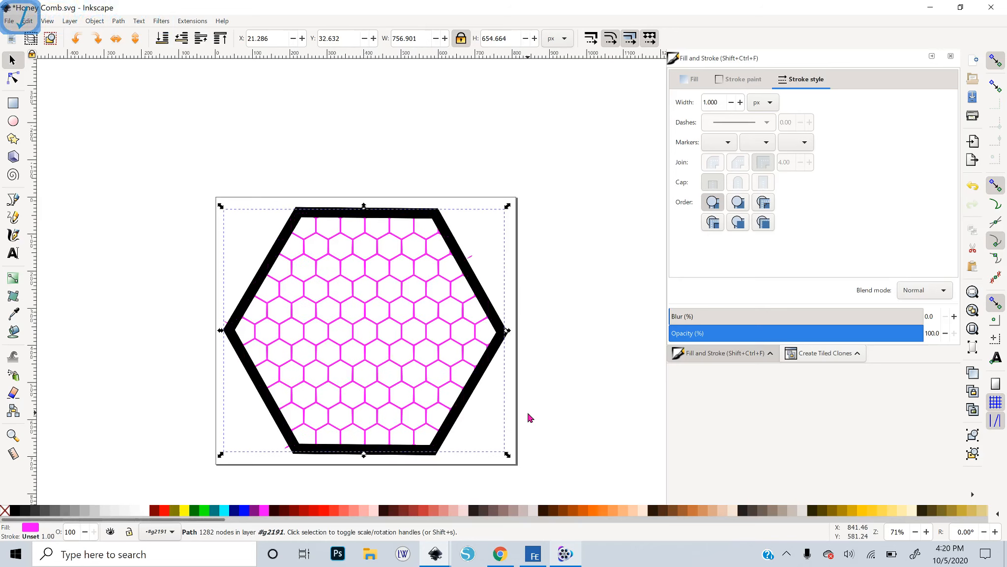
pyautogui.moveTo(509, 205); pyautogui.dragTo(522, 179)
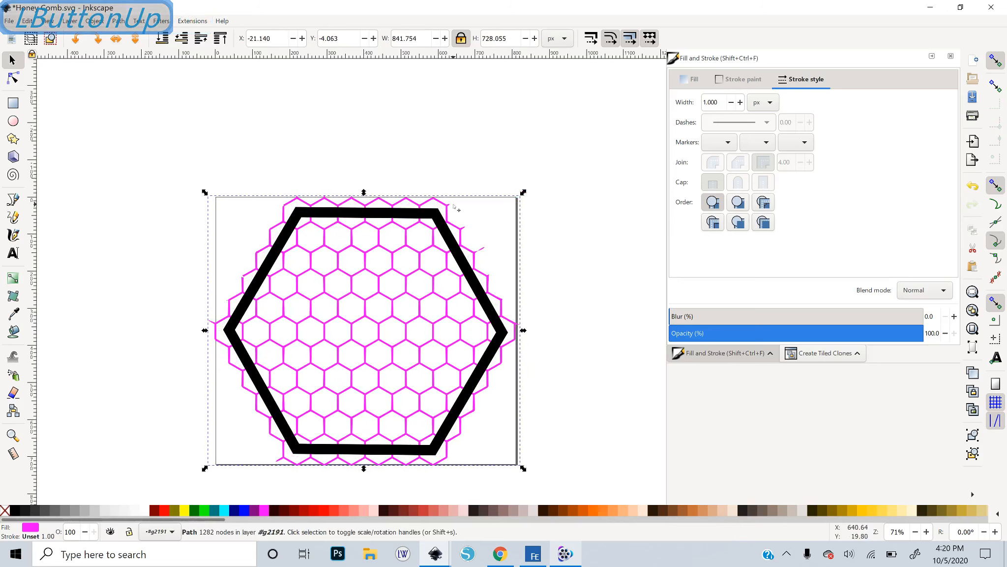
pyautogui.press('Up')
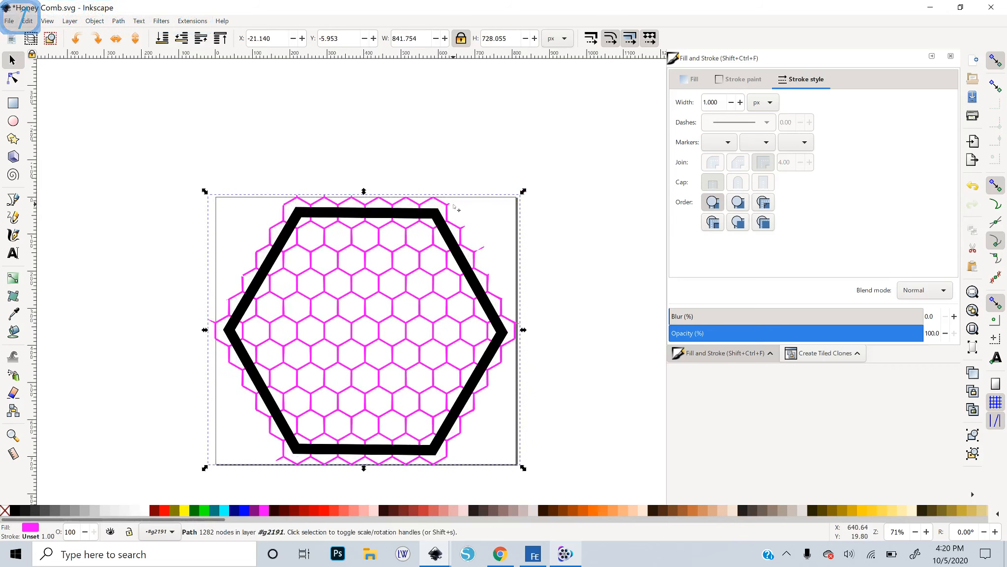
pyautogui.press('Down')
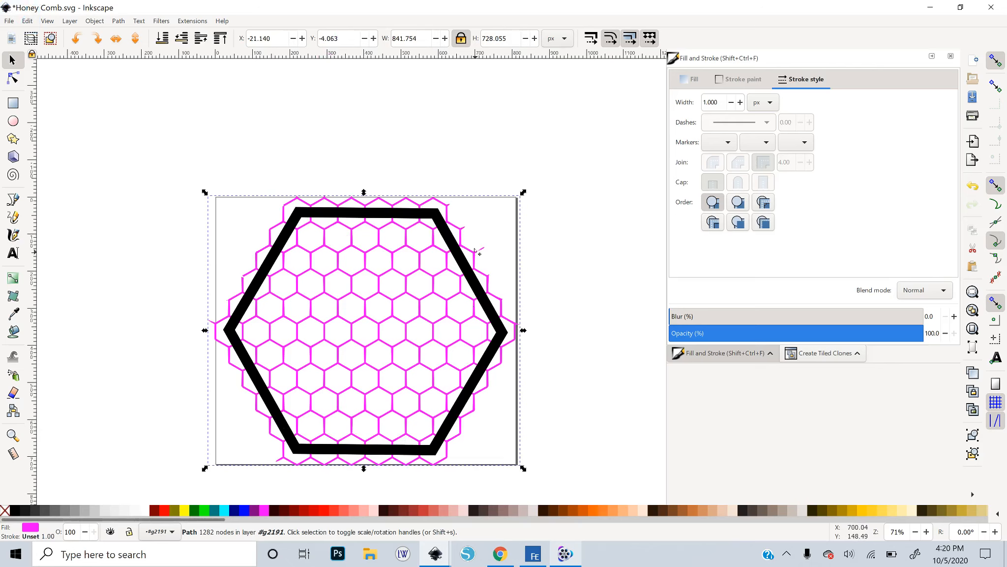
# Copy the black hexagon frame and paste a duplicate below the page
pyautogui.press('Escape')
pyautogui.press('-')
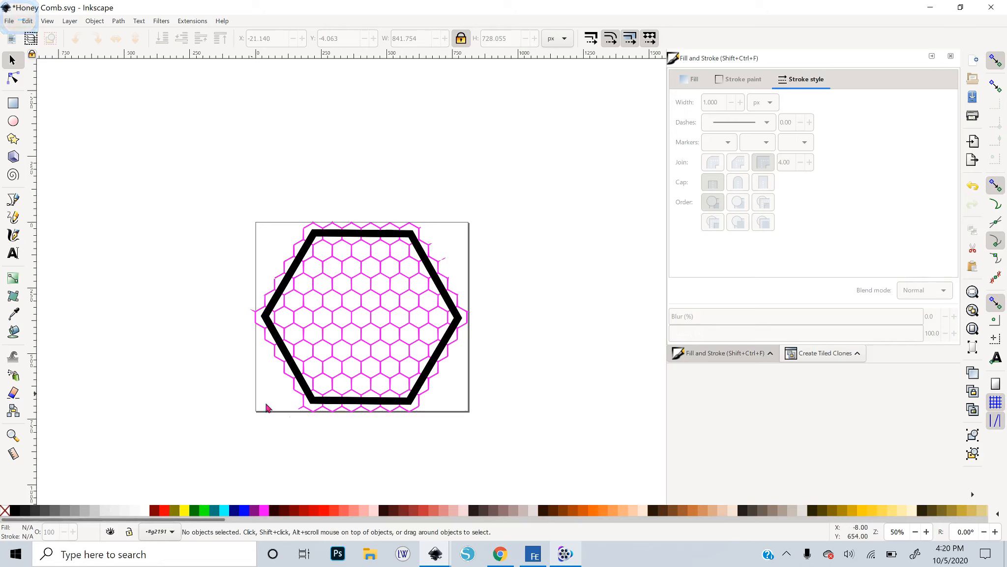
pyautogui.click(381, 401)
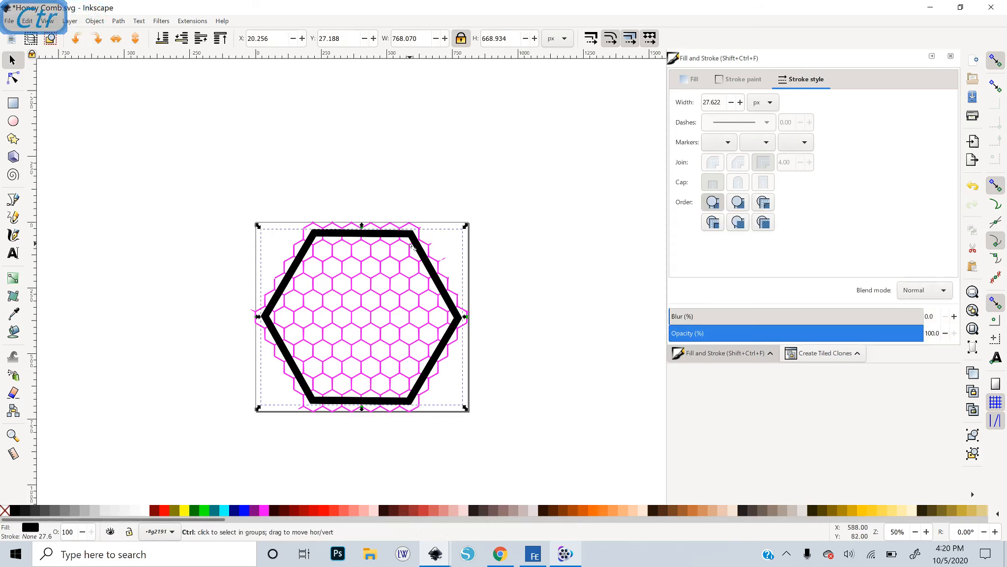
pyautogui.hotkey('ctrl', 'c')
pyautogui.scroll(-5, 356, 422)
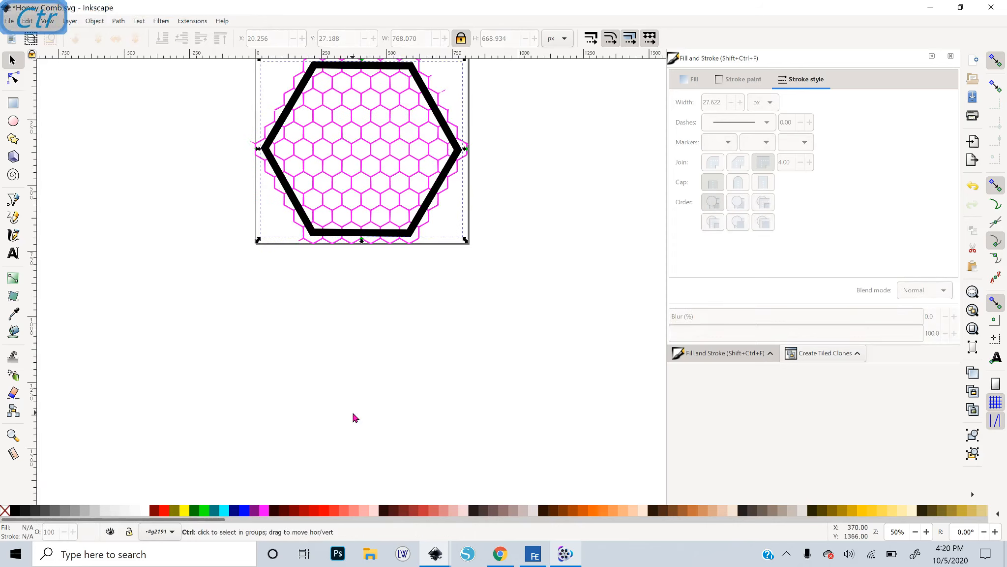
pyautogui.hotkey('ctrl', 'v')
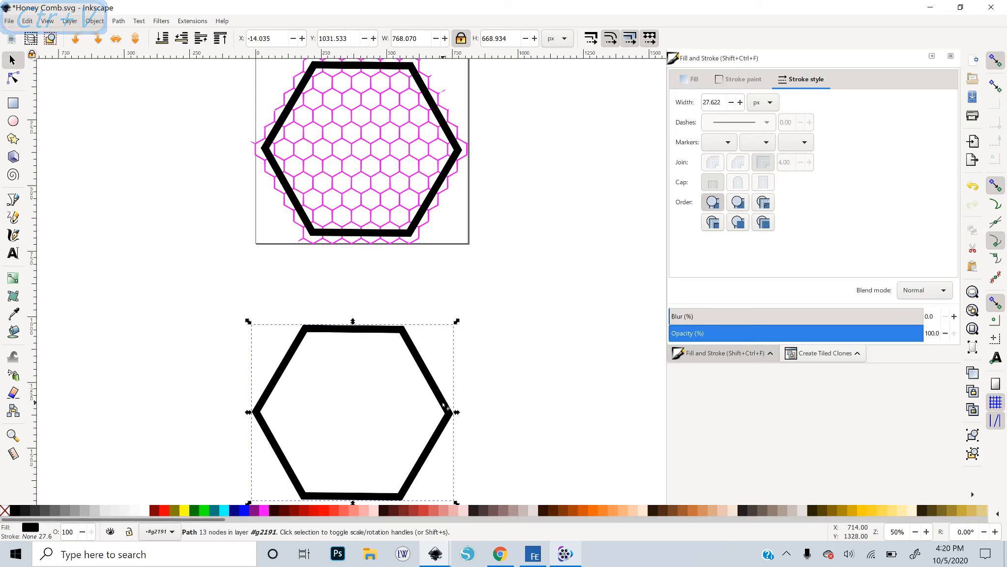
# Move the pasted hexagon frame slightly upward
pyautogui.moveTo(441, 400); pyautogui.dragTo(435, 361)
pyautogui.doubleClick(435, 361)
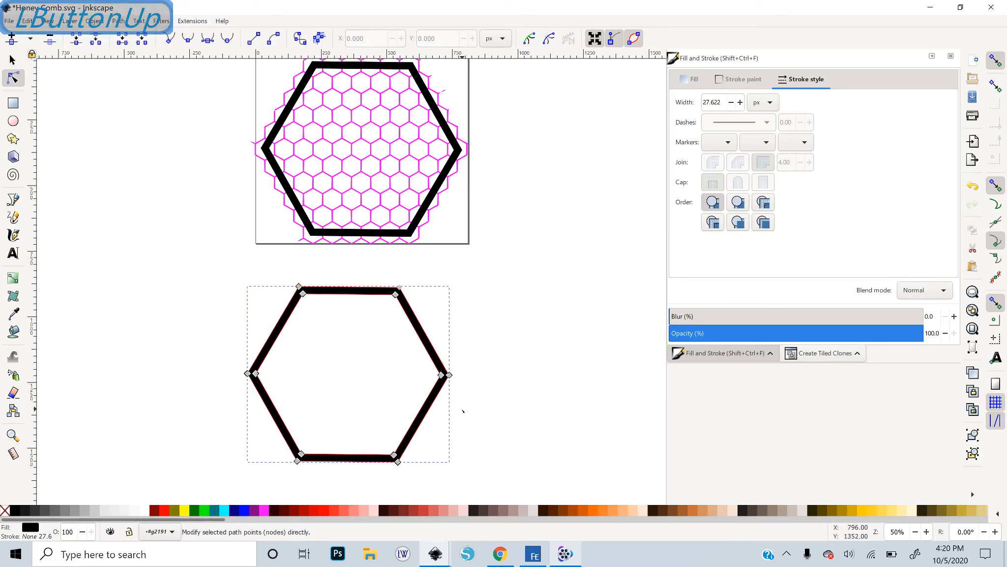
pyautogui.click(250, 281)
pyautogui.press('space')
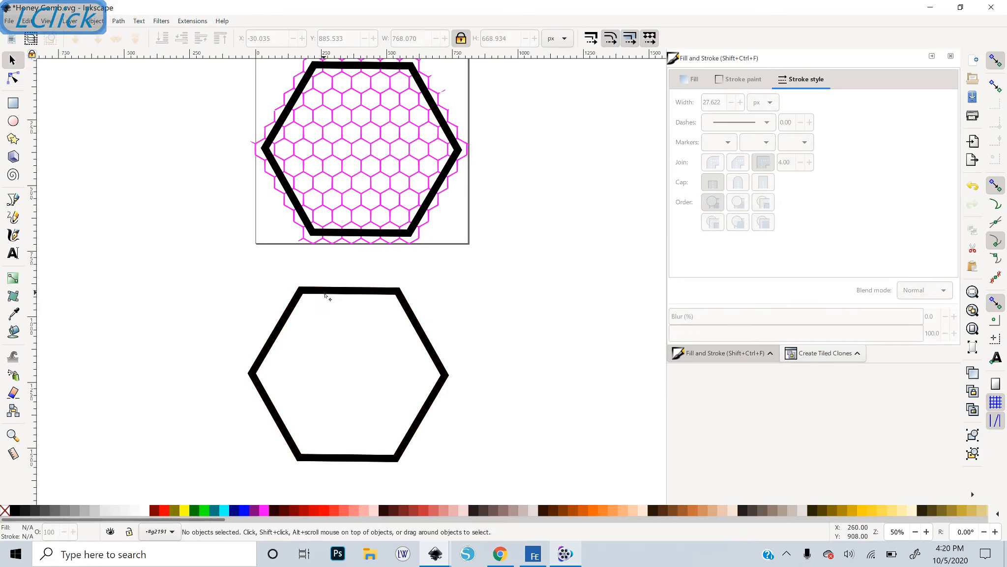
# Break apart the duplicated hexagon frame into separate outer and inner paths
pyautogui.click(325, 294)
pyautogui.click(119, 21)
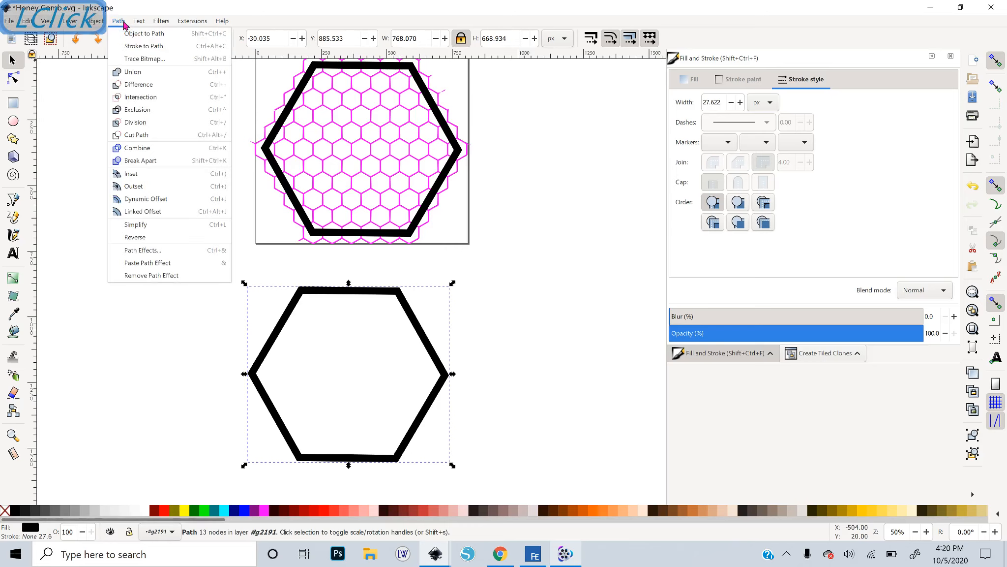
pyautogui.click(148, 163)
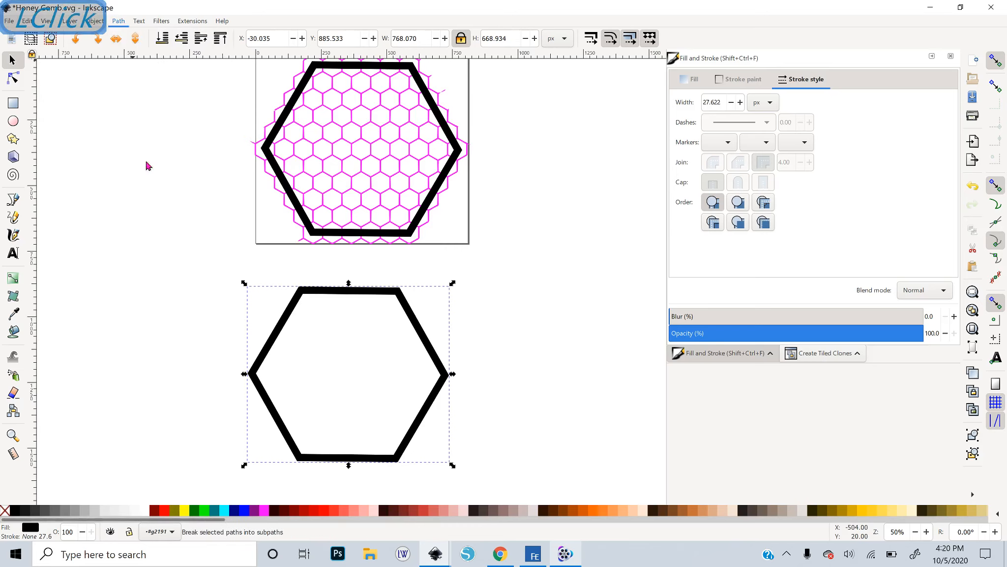
# Move the outer hexagon piece aside to compare the two pieces, and undo the move
pyautogui.click(486, 341)
pyautogui.moveTo(391, 348); pyautogui.dragTo(586, 341)
pyautogui.click(359, 350)
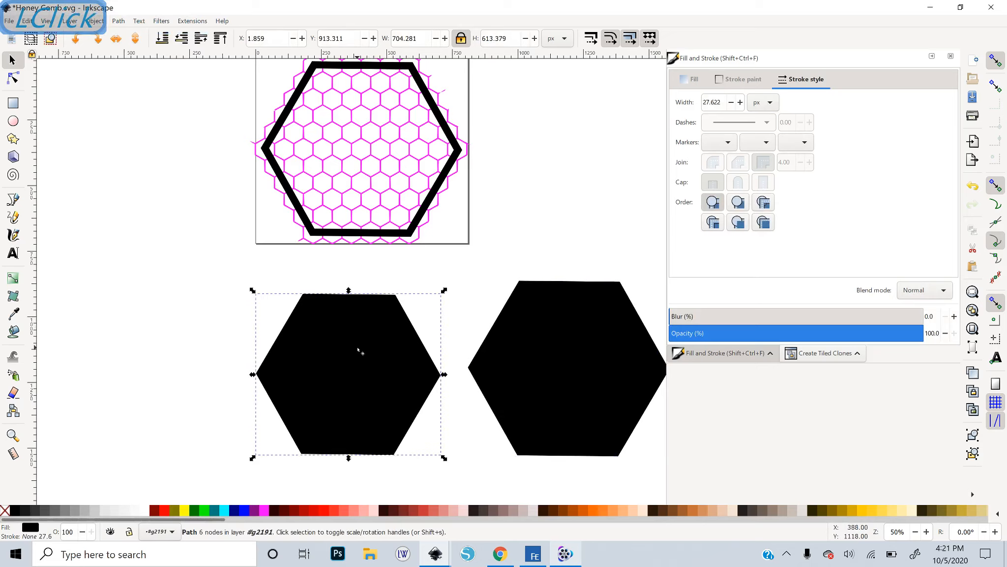
pyautogui.click(558, 344)
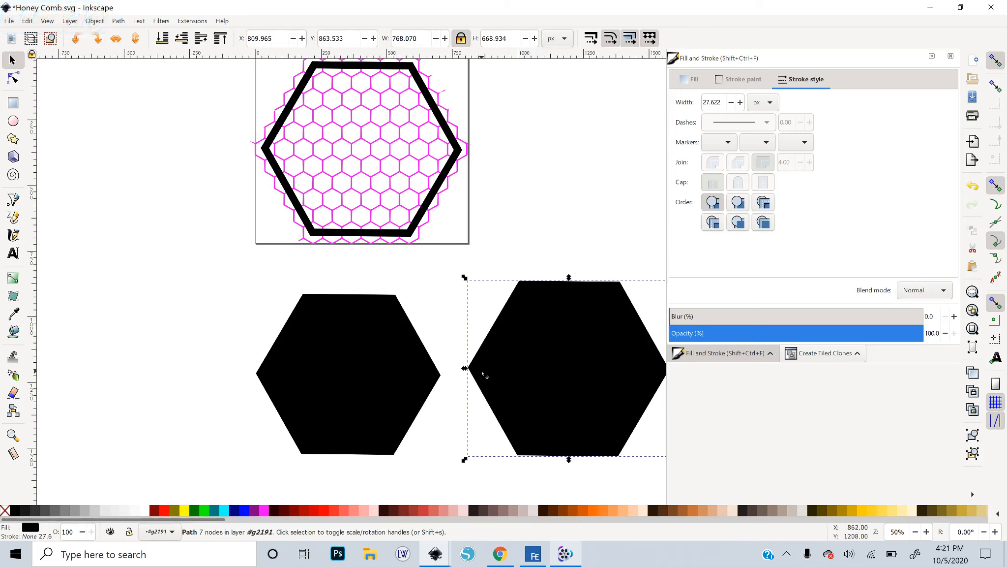
pyautogui.hotkey('ctrl', 'z')
pyautogui.click(382, 376)
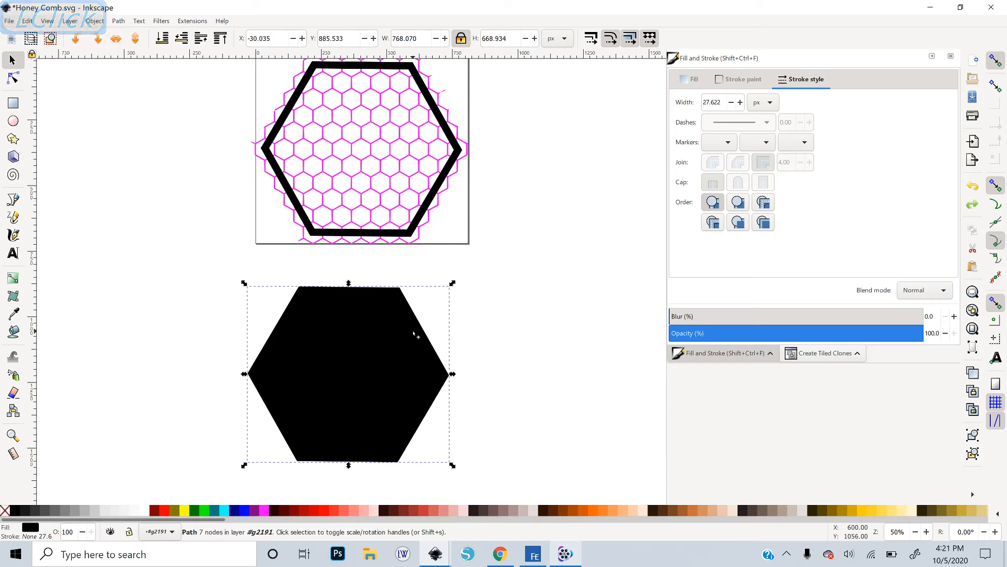
pyautogui.click(502, 363)
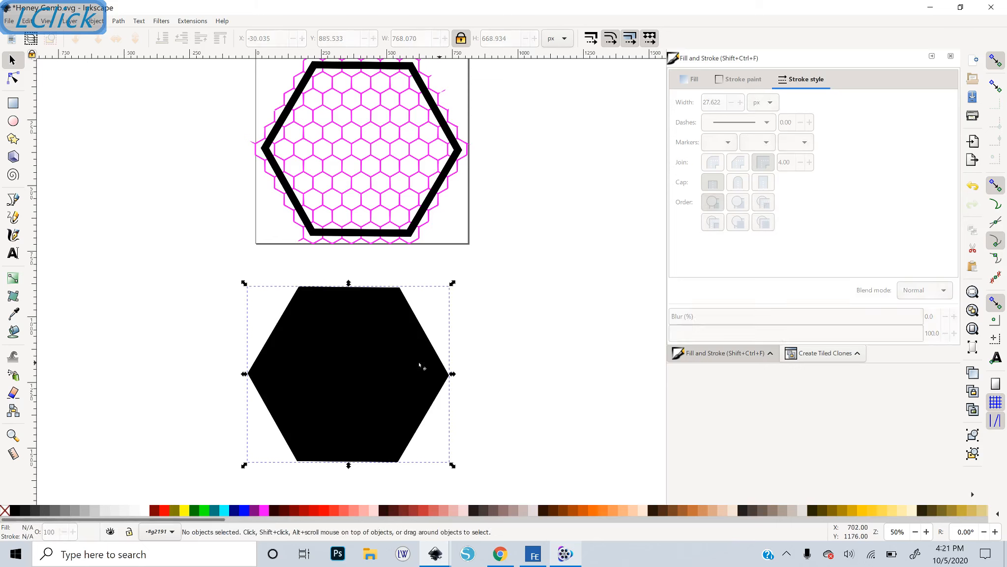
# Fill the inner hexagon piece with Fuchsia
pyautogui.click(363, 436)
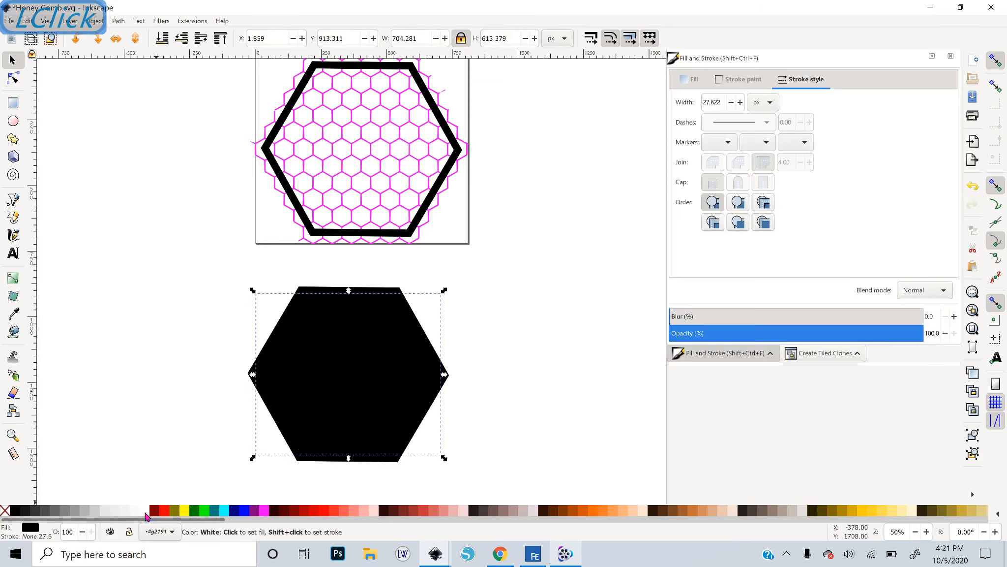
pyautogui.click(146, 515)
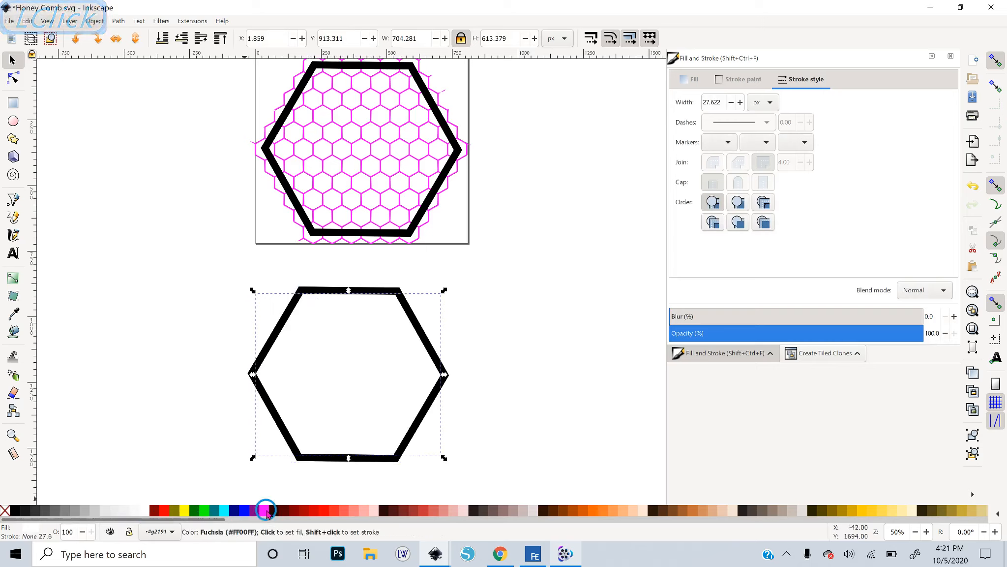
pyautogui.moveTo(265, 510); pyautogui.dragTo(362, 362)
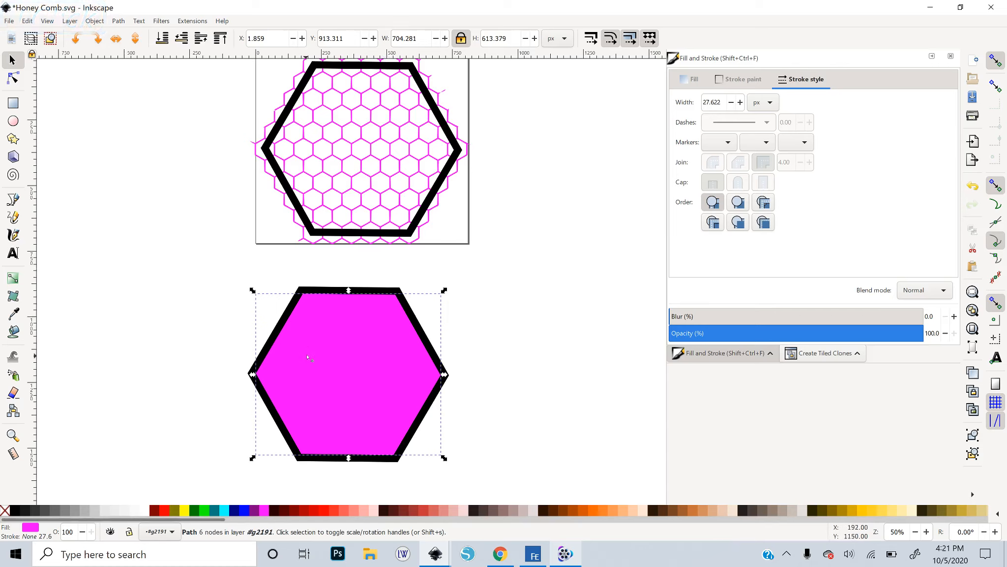
# Delete the black outer ring of the duplicate
pyautogui.click(393, 291)
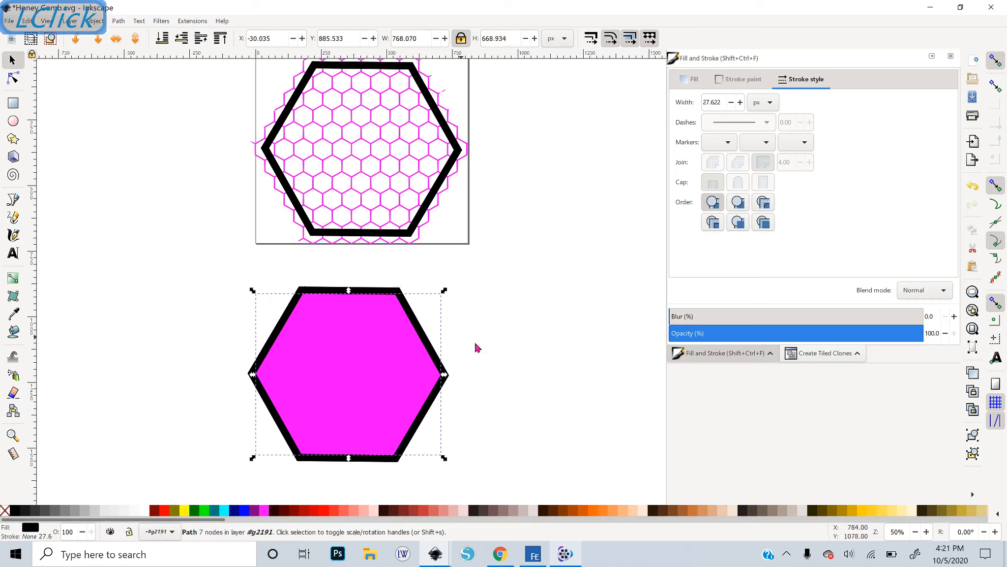
pyautogui.press('Delete')
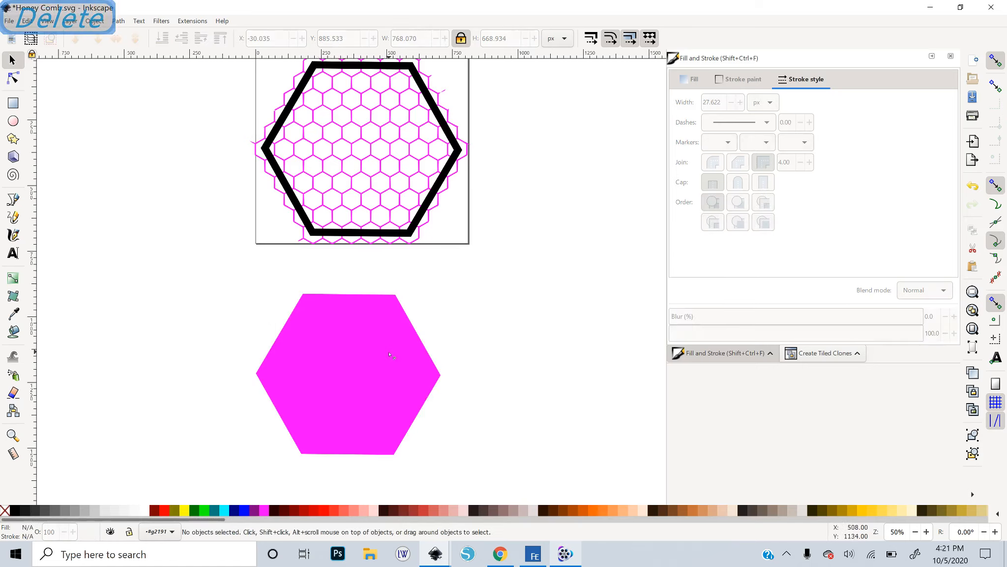
# Move the fuchsia hexagon onto the page, centred inside the black hexagon frame
pyautogui.scroll(4, 379, 422)
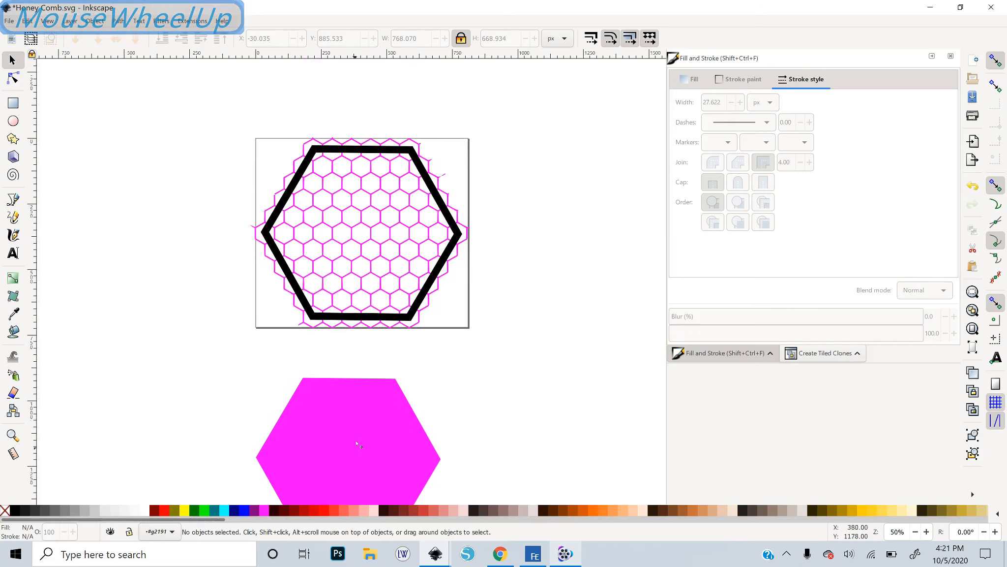
pyautogui.click(349, 435)
pyautogui.moveTo(349, 436)
pyautogui.mouseDown()
pyautogui.moveTo(349, 210)
pyautogui.moveTo(358, 222)
pyautogui.mouseUp()
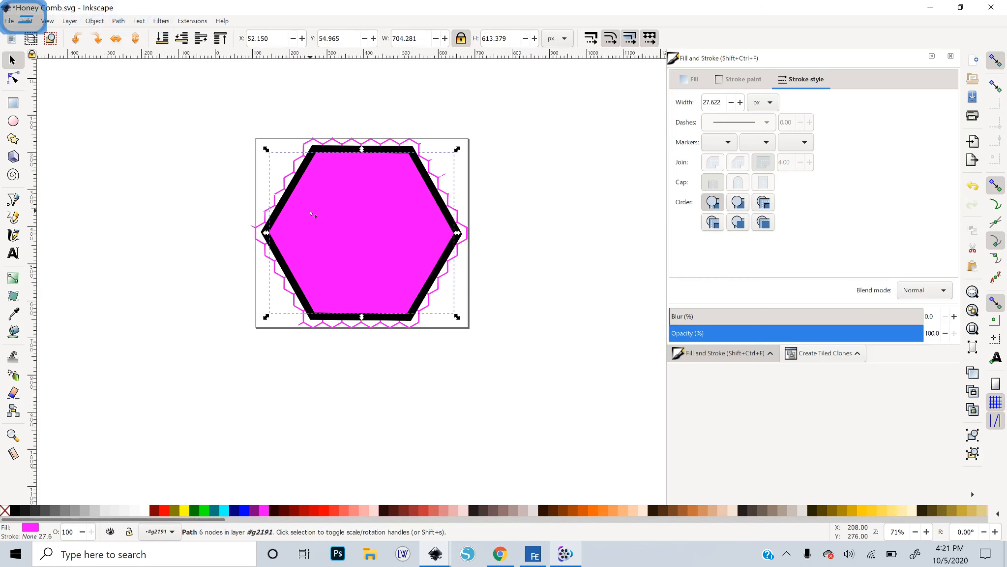
pyautogui.middleClick(347, 227)
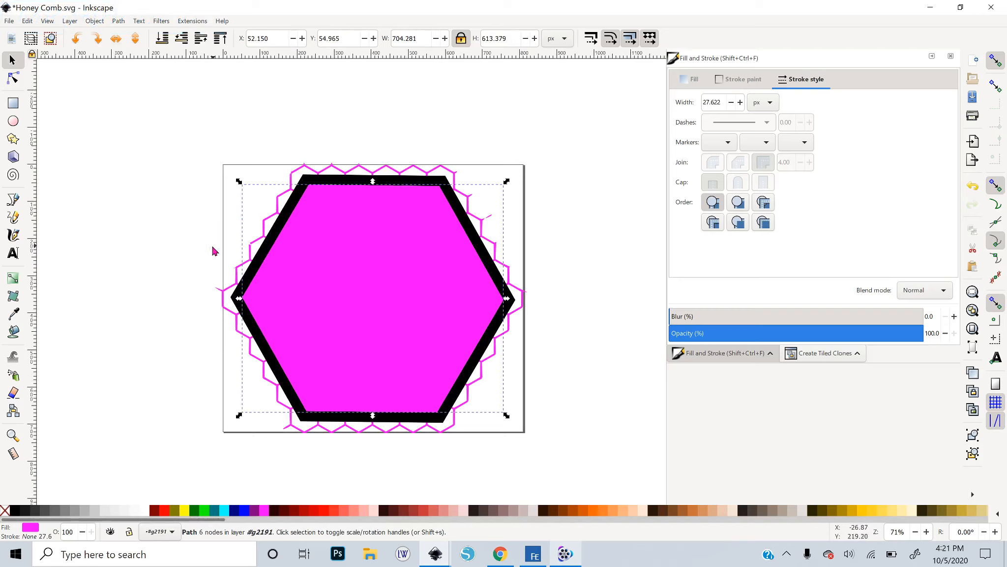
# Set the Inset/Outset step in the Behavior > Steps preferences to 1 px
pyautogui.click(30, 24)
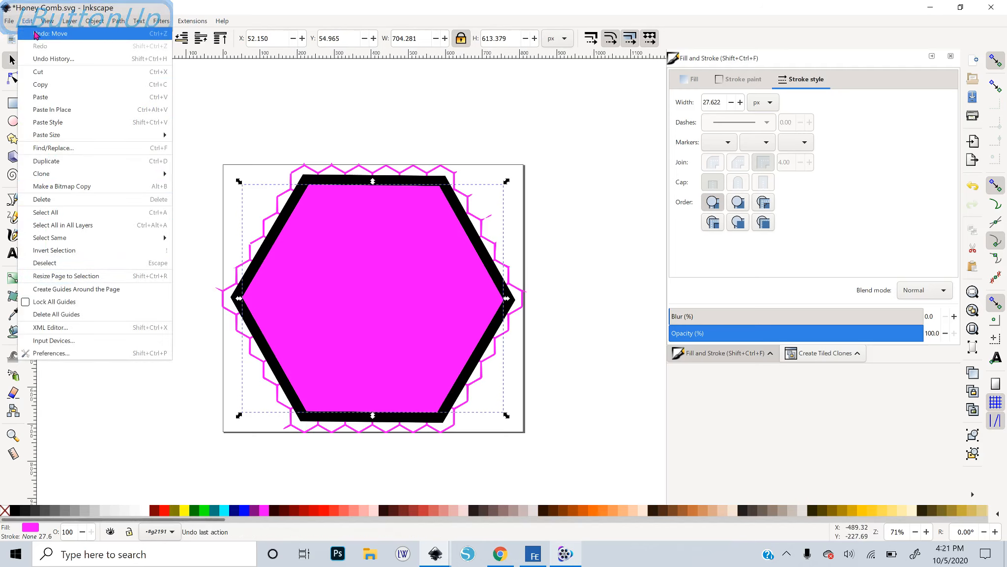
pyautogui.click(41, 352)
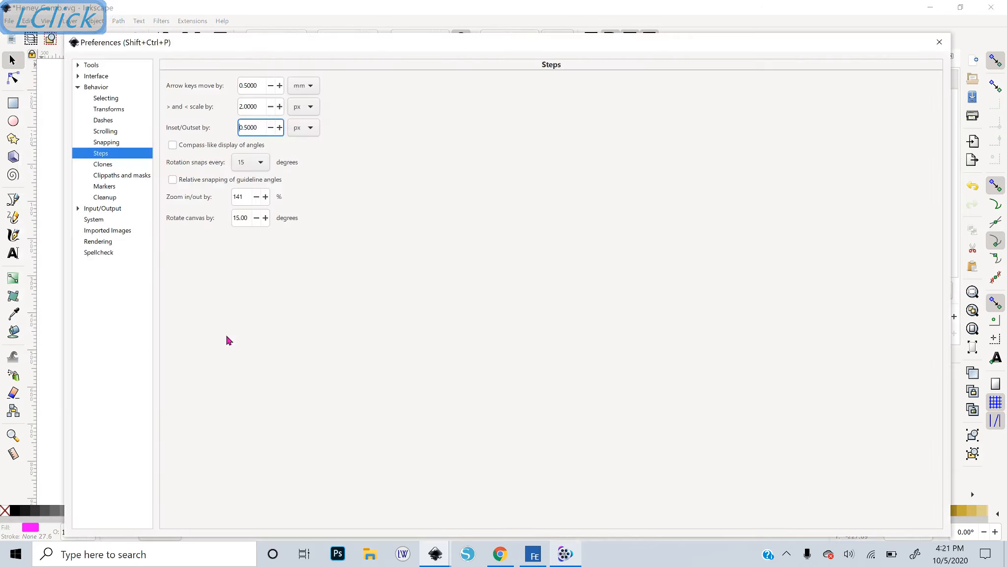
pyautogui.click(78, 86)
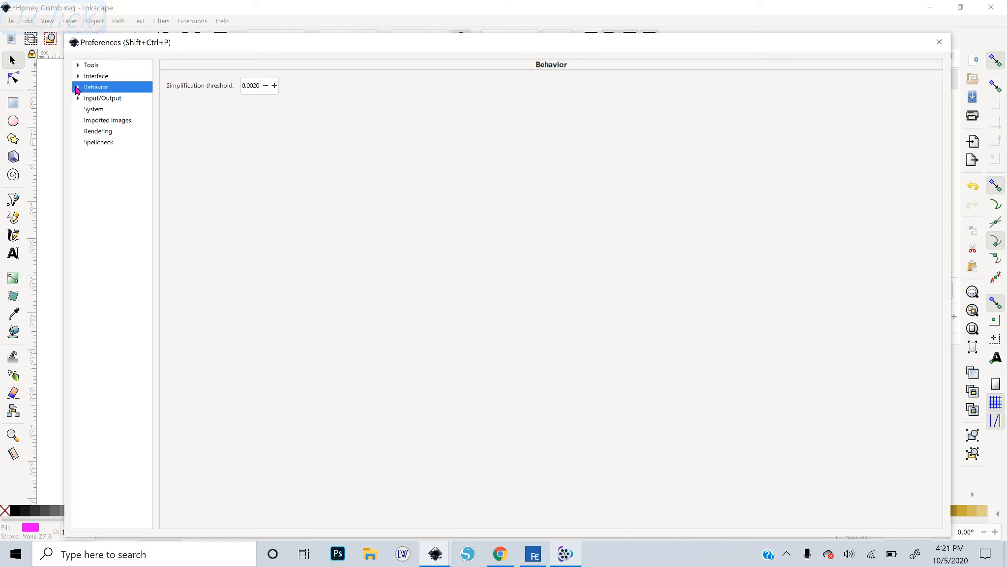
pyautogui.click(77, 87)
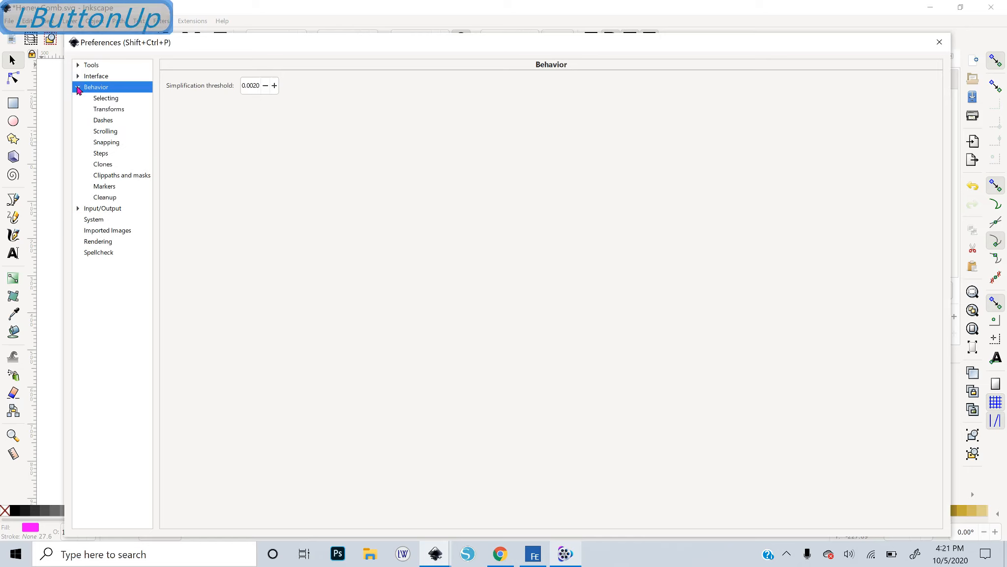
pyautogui.click(101, 153)
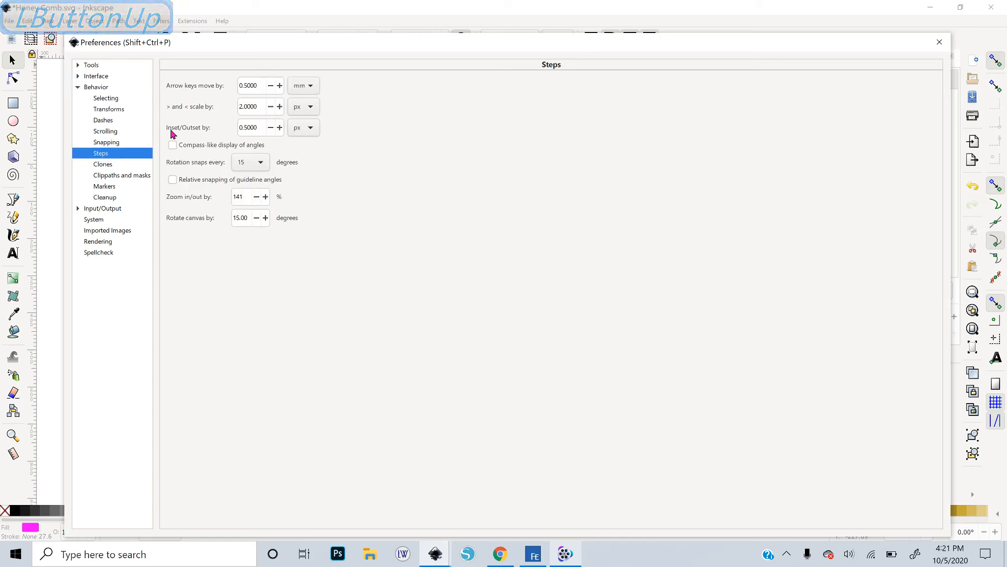
pyautogui.doubleClick(259, 128)
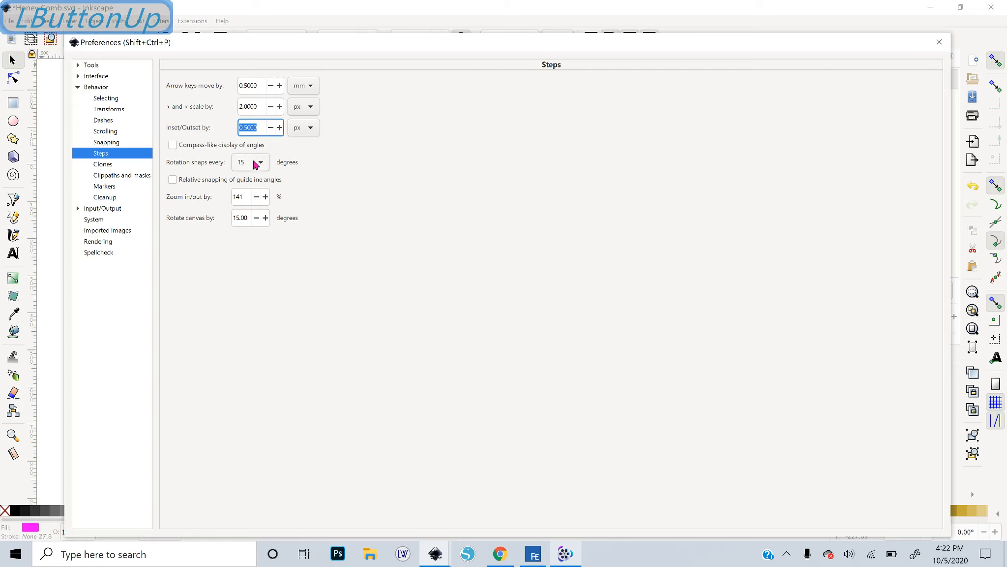
pyautogui.write('1')
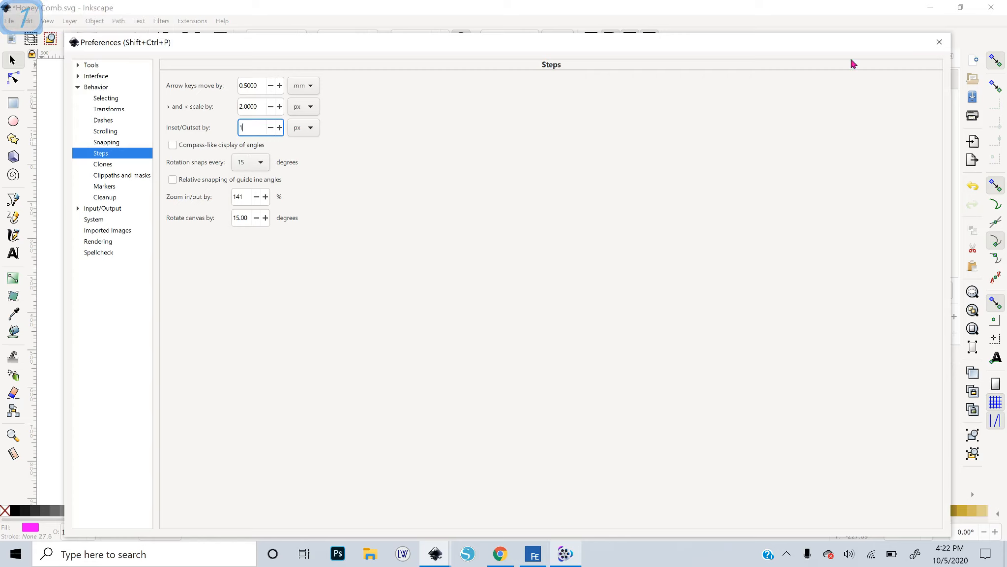
pyautogui.click(940, 43)
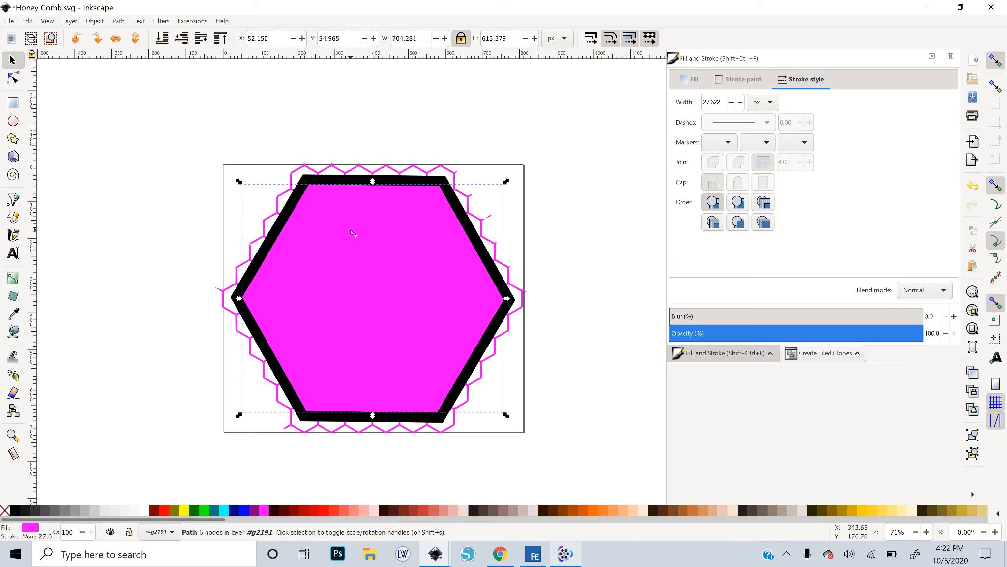
# Outset the fuchsia hexagon repeatedly so it extends to about 727 px wide under the black frame
pyautogui.click(123, 23)
pyautogui.click(146, 191)
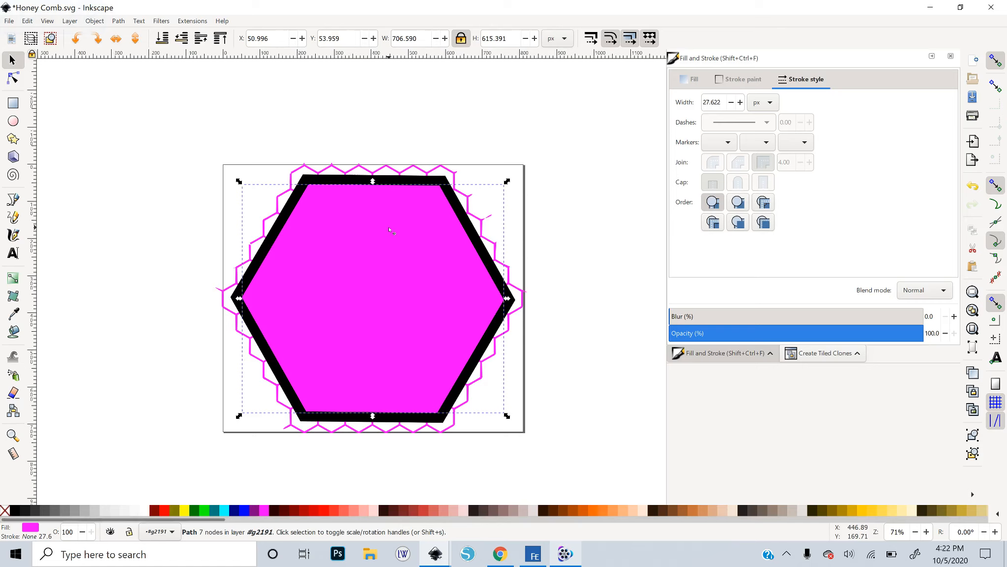
pyautogui.press('ctrl')
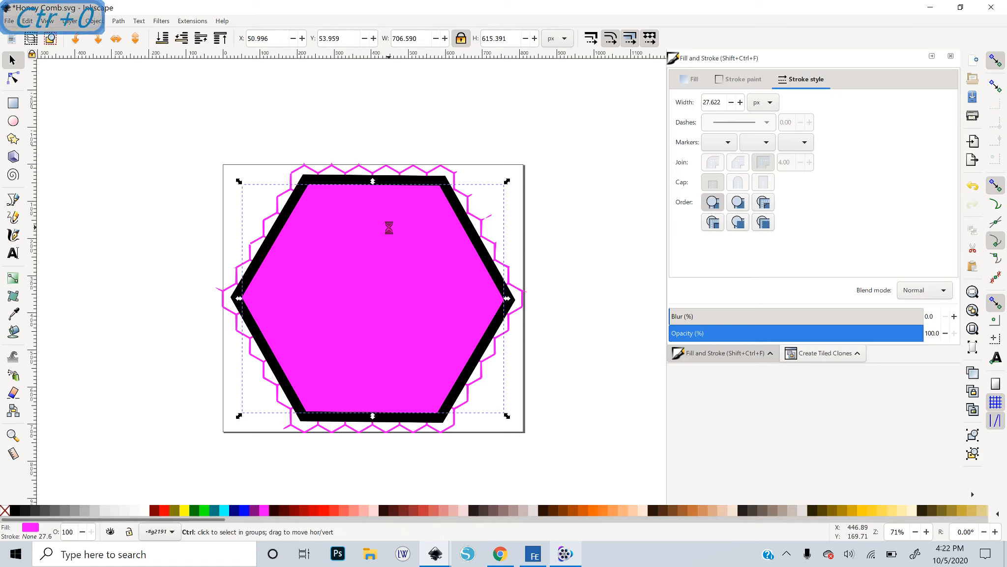
pyautogui.keyDown('ctrl'); pyautogui.click(389, 228); pyautogui.keyUp('ctrl')
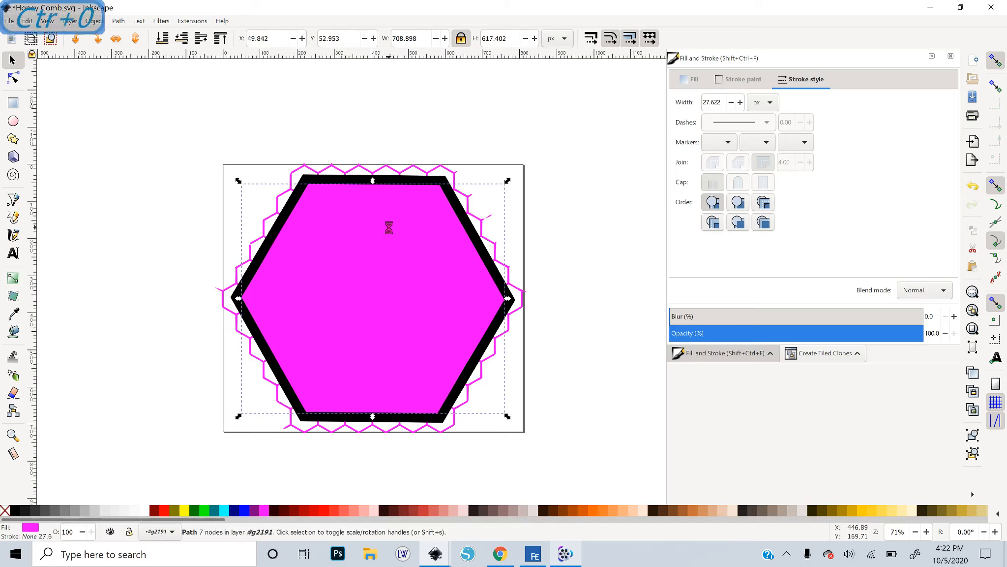
pyautogui.hotkey('ctrl', '0')
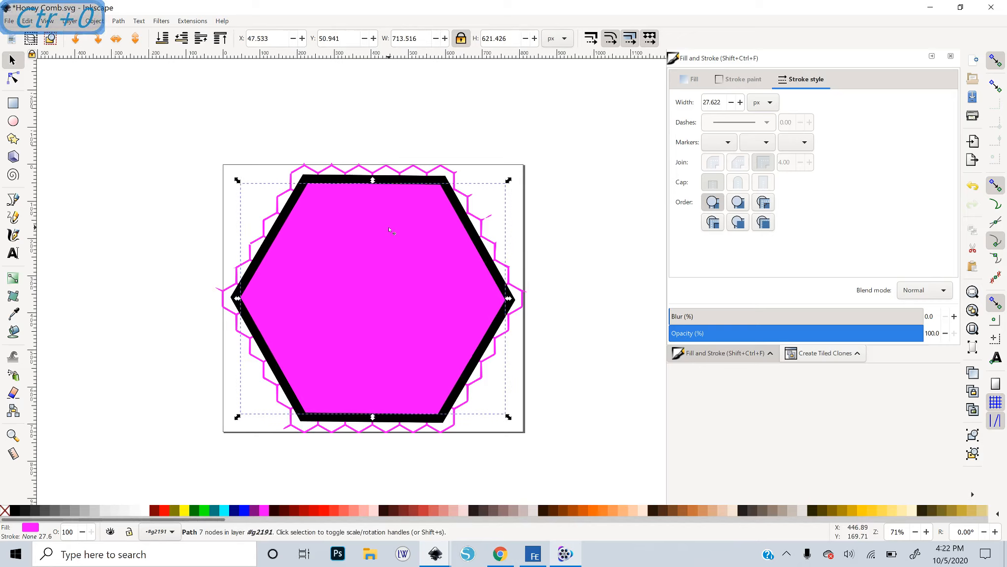
pyautogui.hotkey('ctrl', '0')
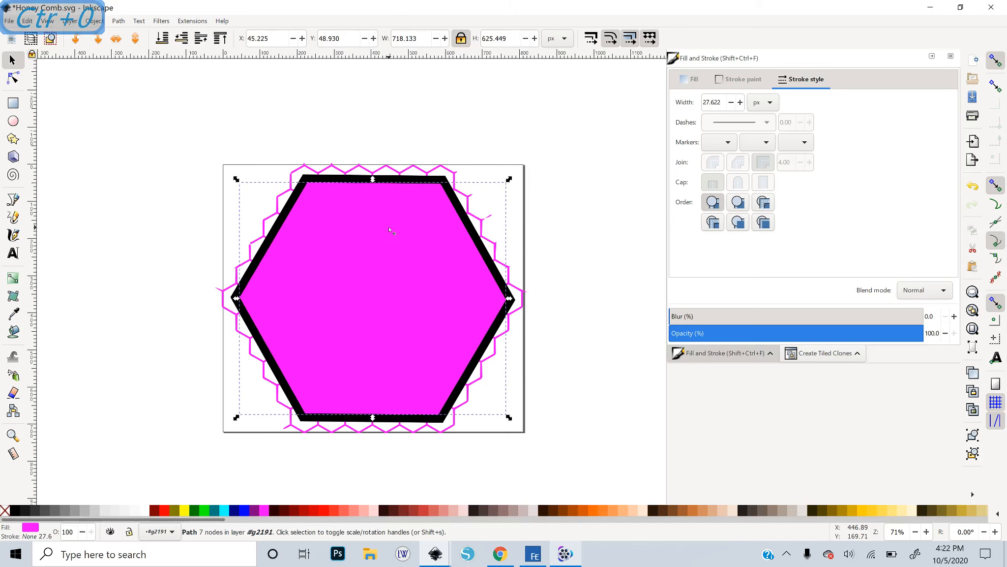
pyautogui.hotkey('ctrl', '0')
pyautogui.hotkey('ctrl', '0')
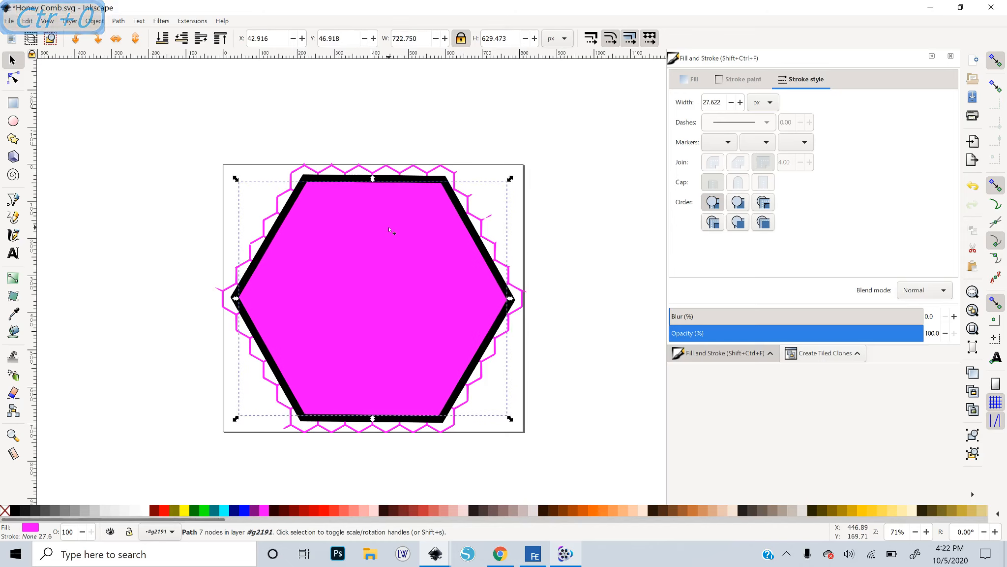
pyautogui.hotkey('ctrl', '0')
pyautogui.hotkey('ctrl', '0')
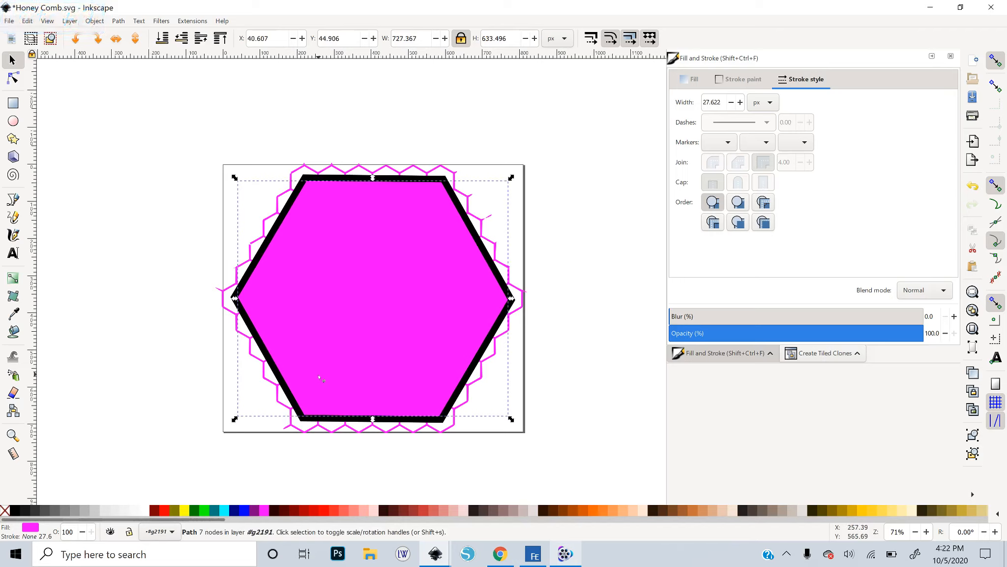
# Lower the fuchsia hexagon's opacity to about 54% and zoom in to check how it overlaps the grid and frame
pyautogui.click(763, 328)
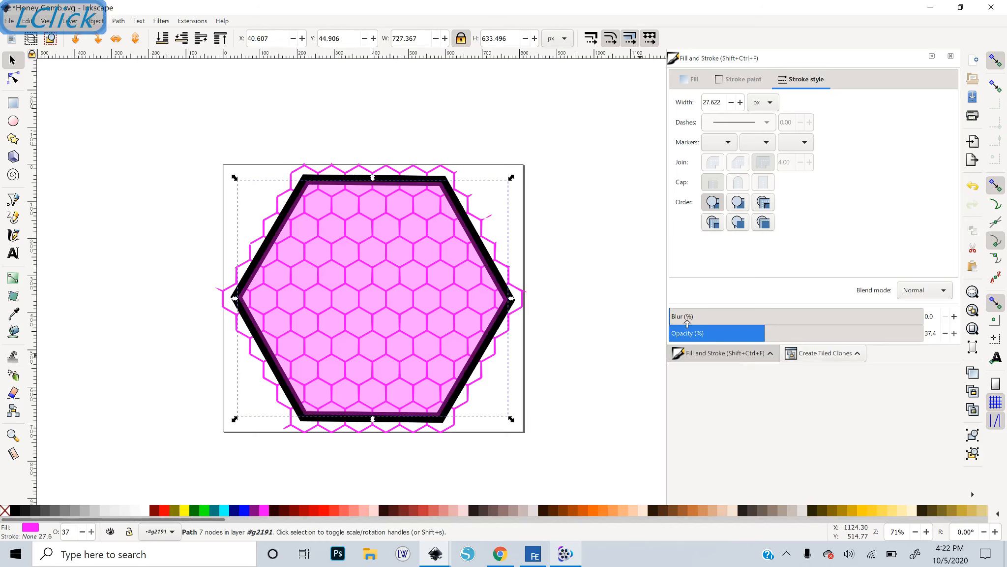
pyautogui.click(805, 334)
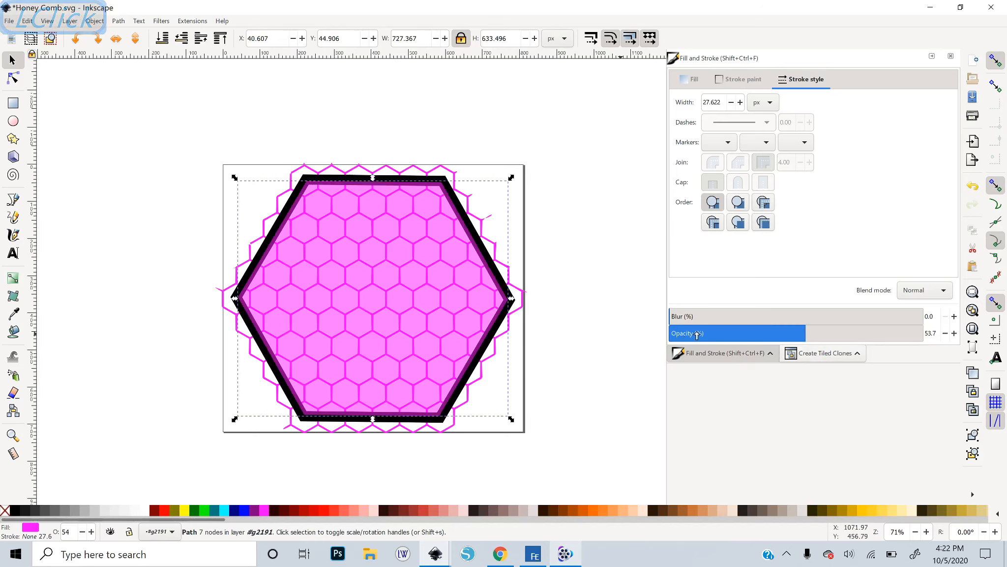
pyautogui.press('+')
pyautogui.press('+')
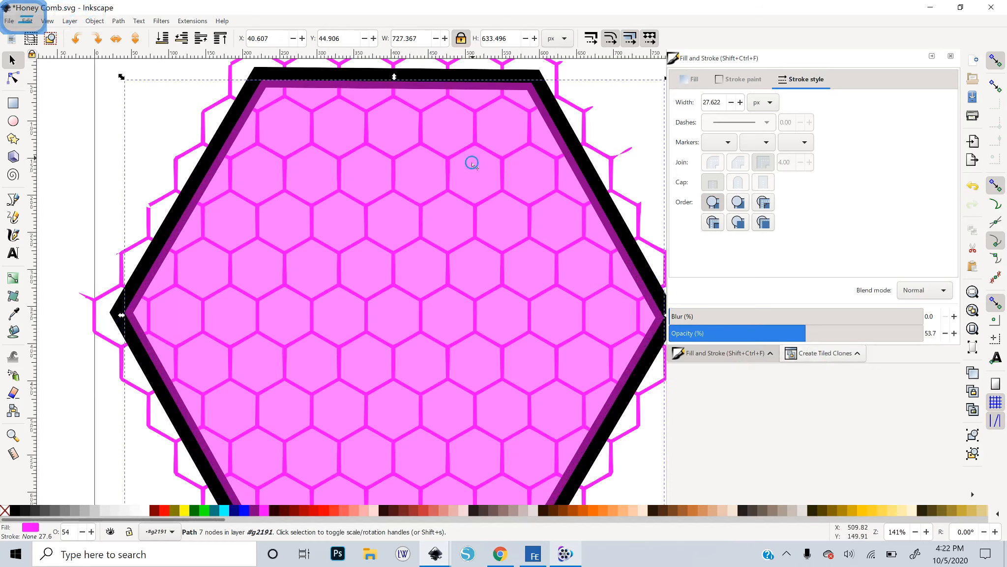
pyautogui.moveTo(473, 164); pyautogui.dragTo(466, 275)
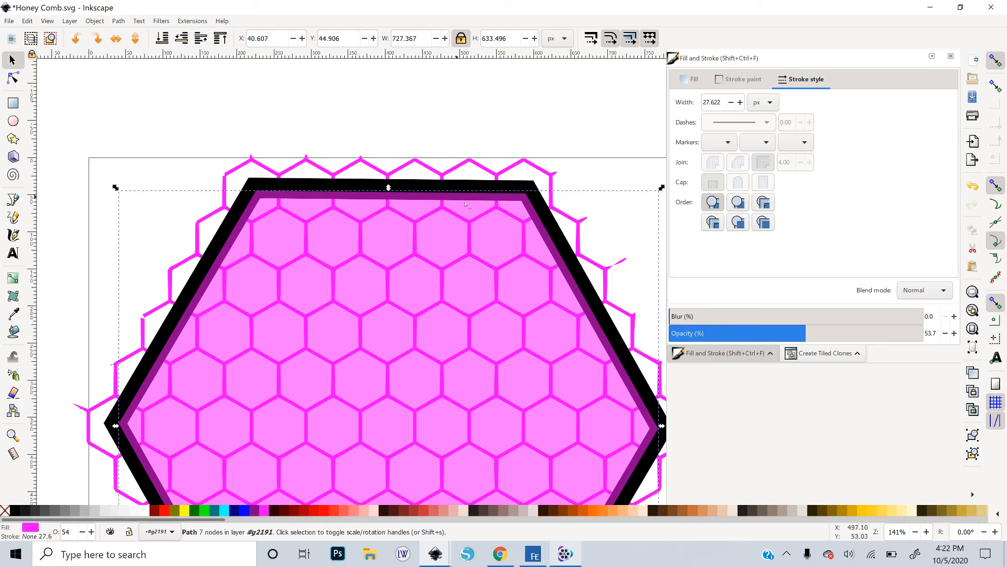
pyautogui.press('-')
pyautogui.press('-')
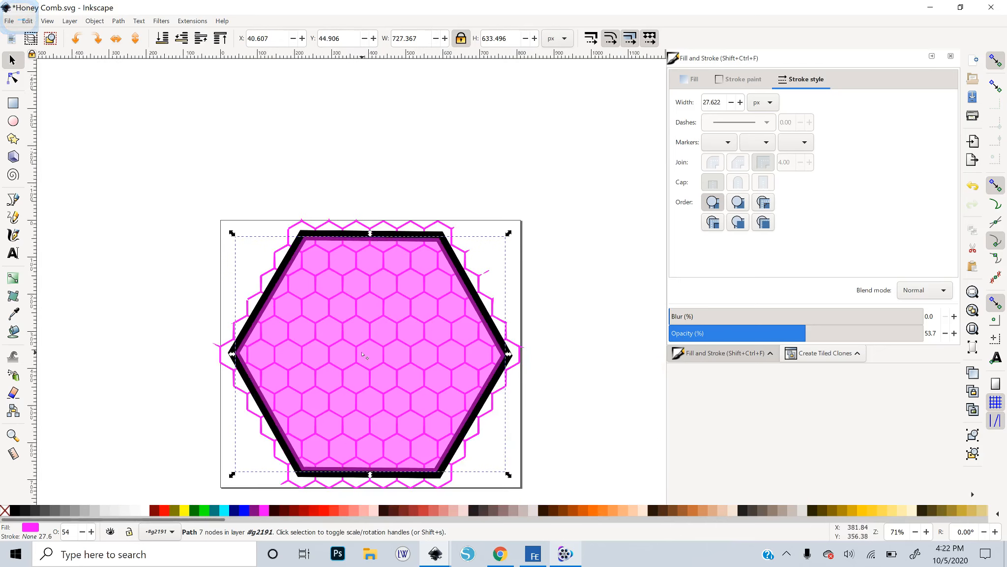
# Select the hex grid together with the fuchsia hexagon and intersect them to trim the grid to the hexagon
pyautogui.click(336, 225)
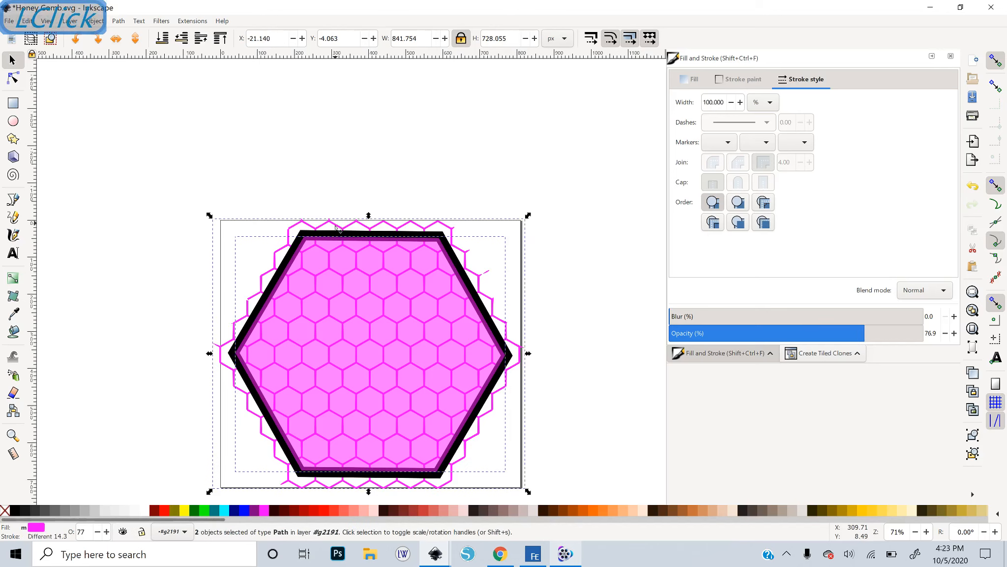
pyautogui.click(616, 285)
pyautogui.click(363, 251)
pyautogui.keyDown('shift'); pyautogui.click(379, 291); pyautogui.keyUp('shift')
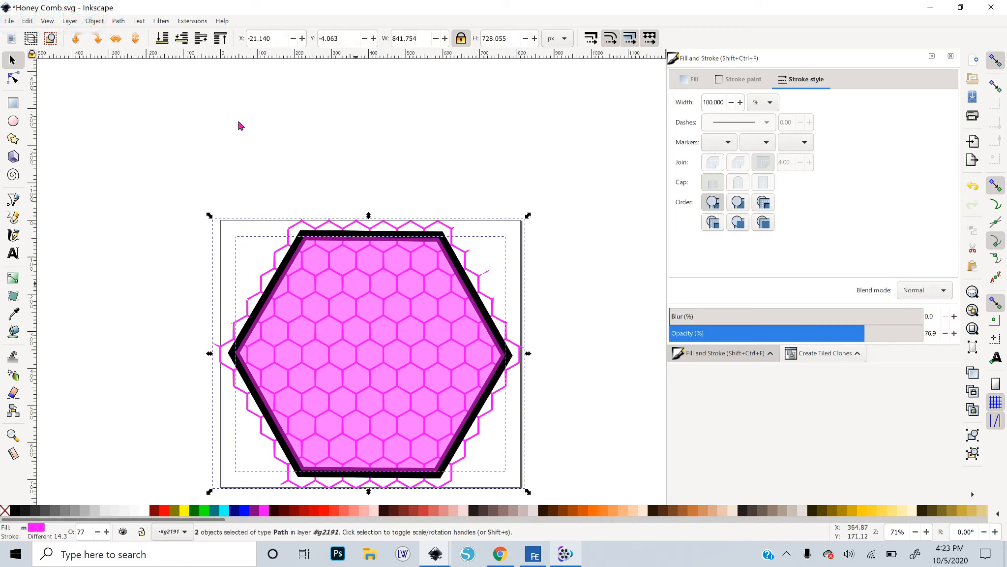
pyautogui.click(125, 23)
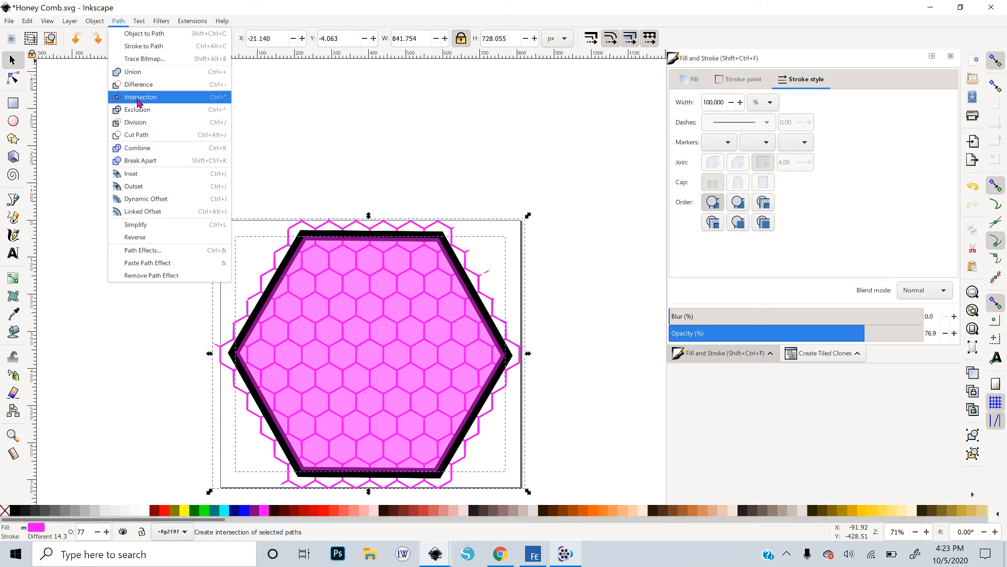
pyautogui.click(138, 100)
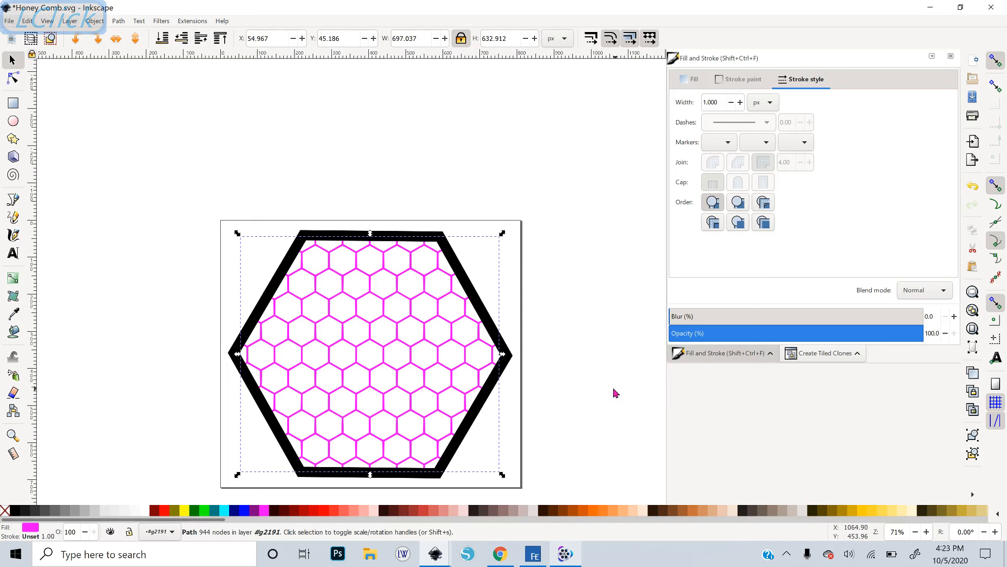
# Unite the trimmed hex grid with the black hexagon frame into one path
pyautogui.press('Home')
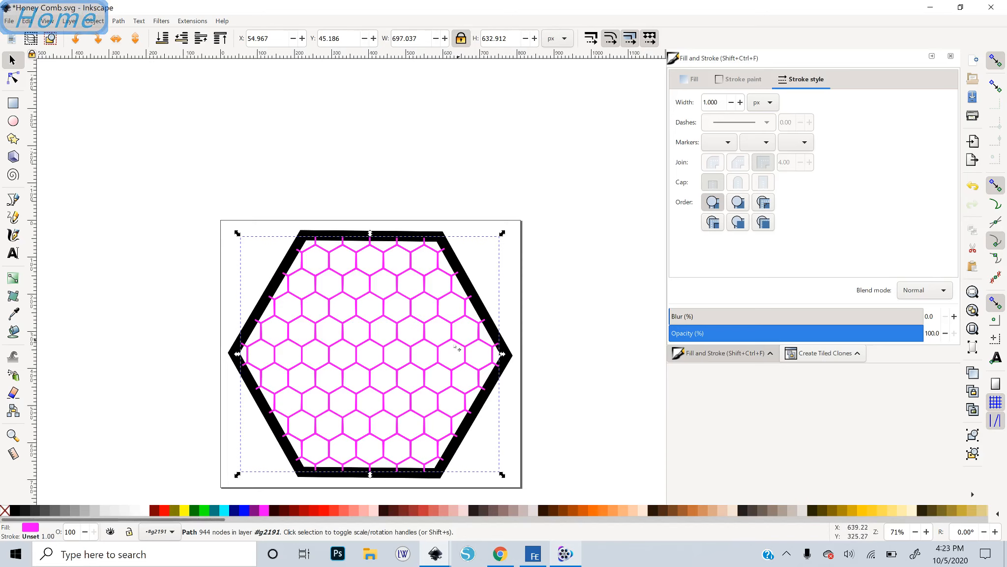
pyautogui.press('+')
pyautogui.press('+')
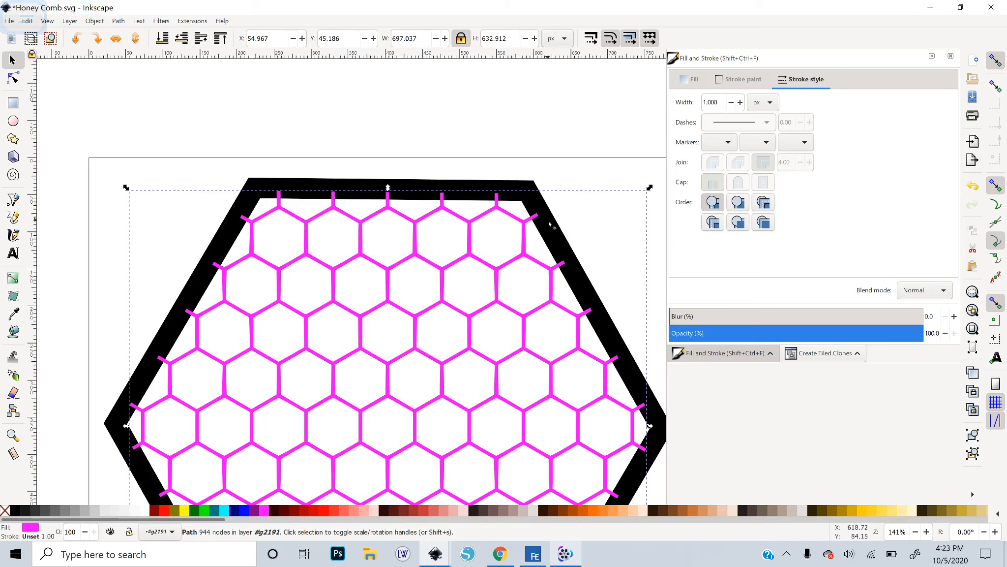
pyautogui.scroll(-3, 660, 434)
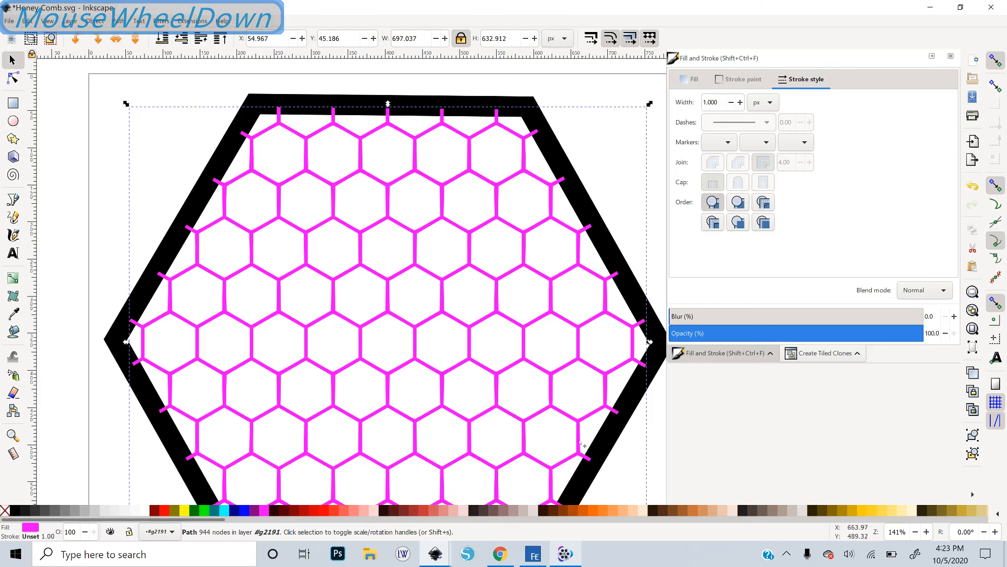
pyautogui.press('-')
pyautogui.press('-')
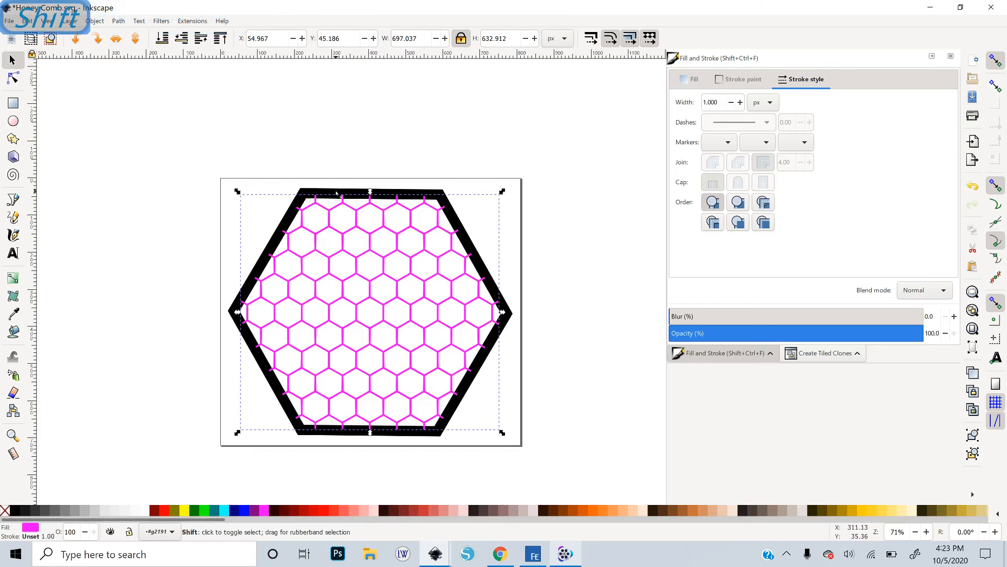
pyautogui.keyDown('shift'); pyautogui.click(339, 193); pyautogui.keyUp('shift')
pyautogui.click(120, 21)
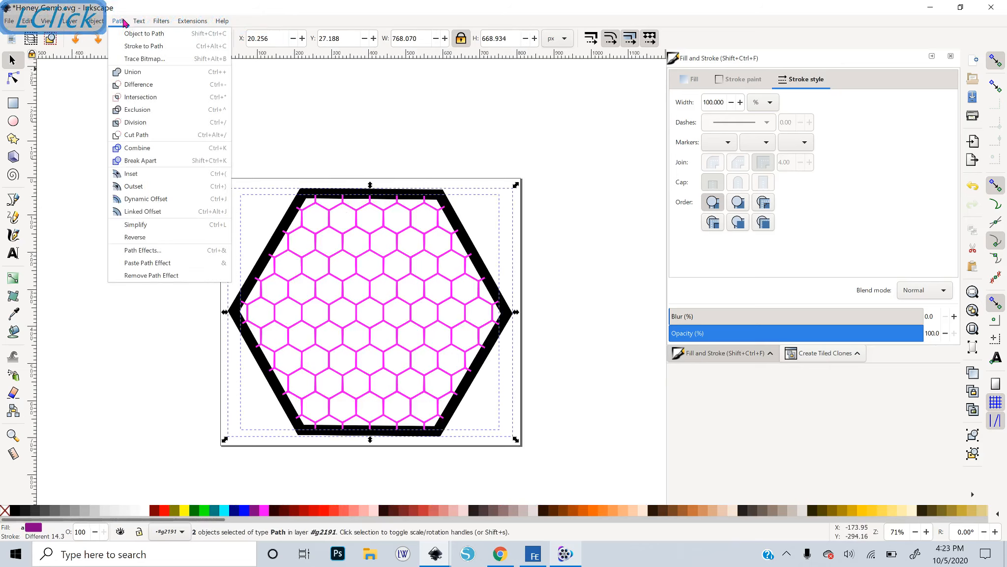
pyautogui.click(139, 72)
pyautogui.click(550, 358)
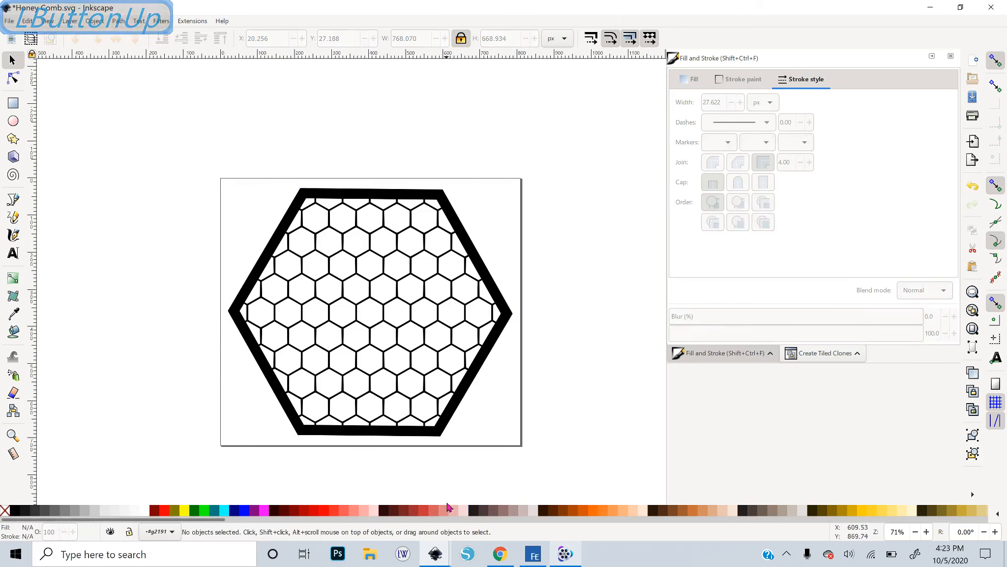
# Select the united honeycomb path, remove its fill and give it a black stroke
pyautogui.doubleClick(439, 432)
pyautogui.click(424, 511)
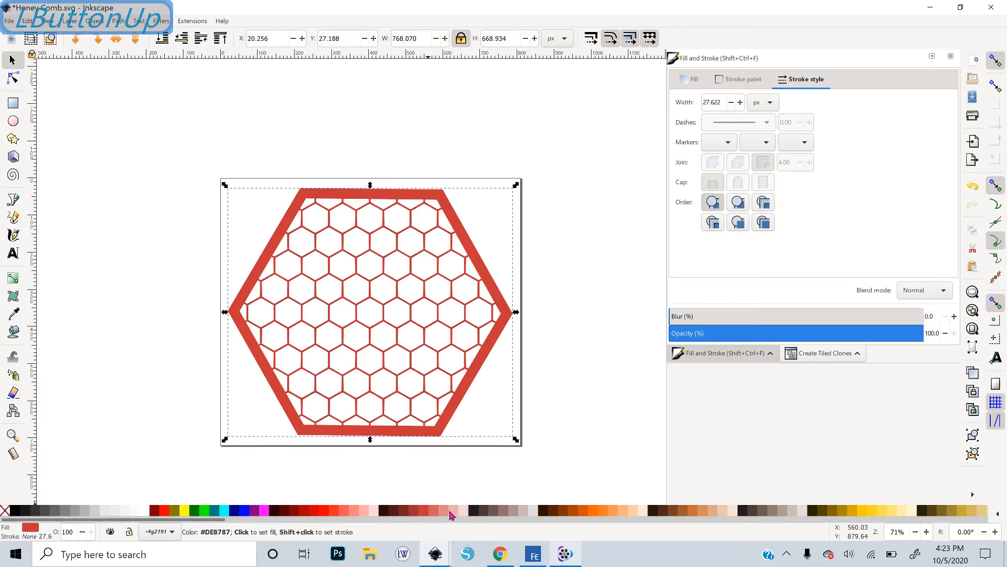
pyautogui.click(455, 511)
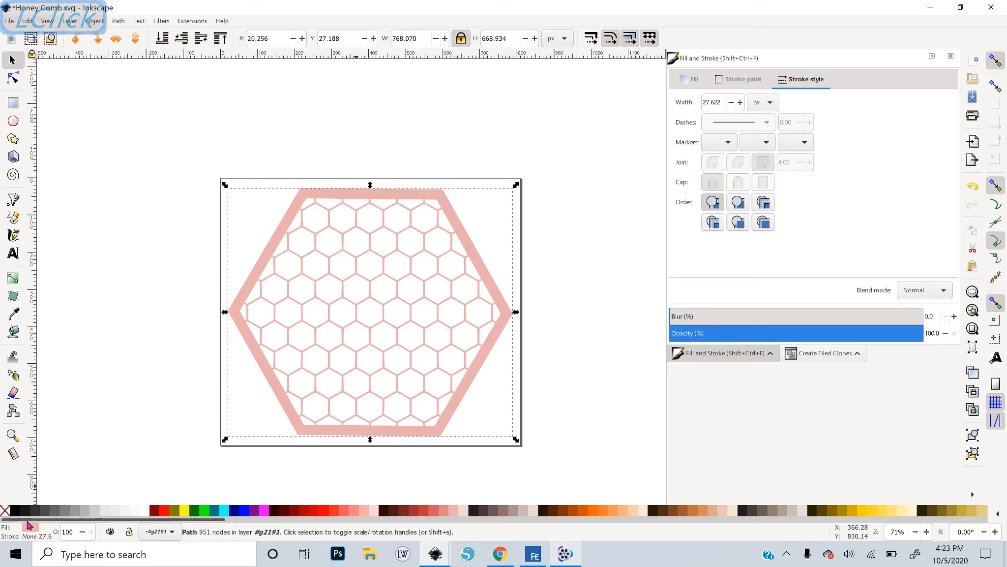
pyautogui.click(6, 512)
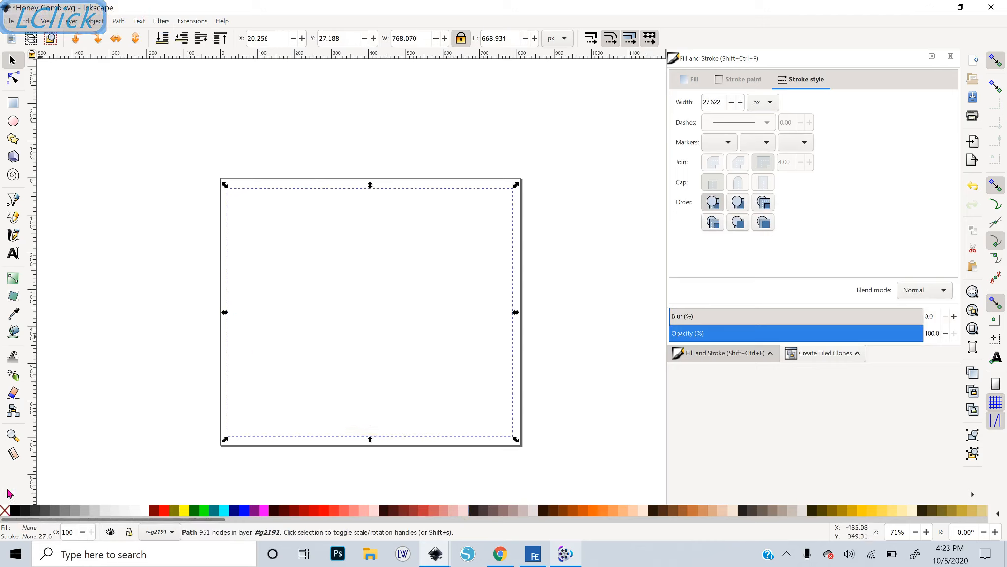
pyautogui.keyDown('shift'); pyautogui.click(14, 515); pyautogui.keyUp('shift')
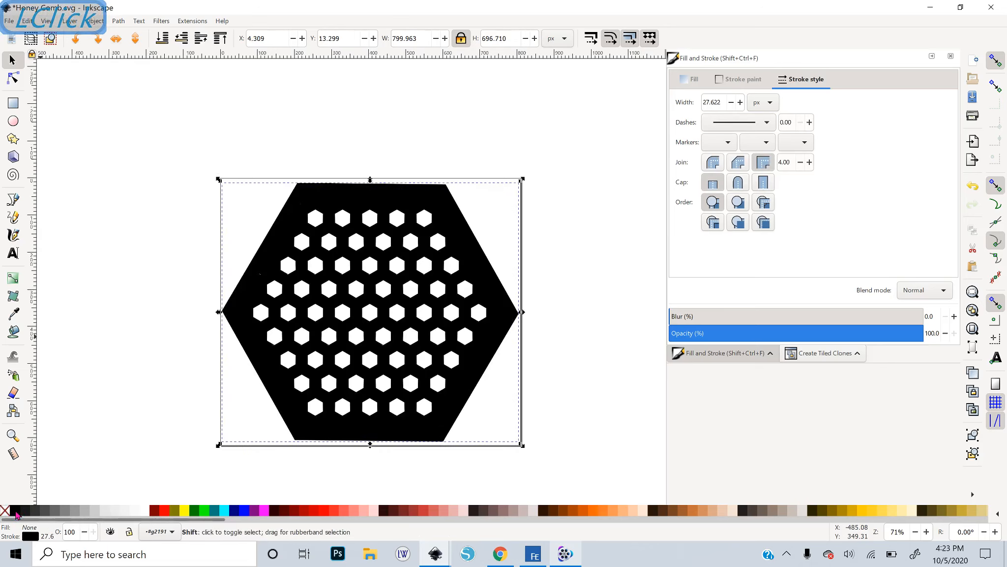
# Set the honeycomb path's stroke width to 1 px and deselect it
pyautogui.moveTo(723, 102); pyautogui.dragTo(687, 107)
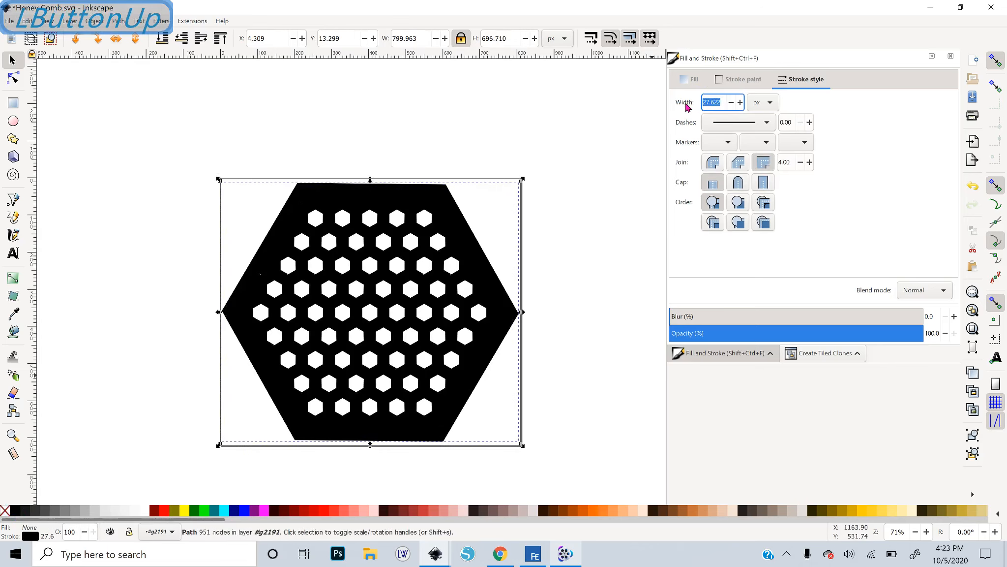
pyautogui.write('1')
pyautogui.press('Return')
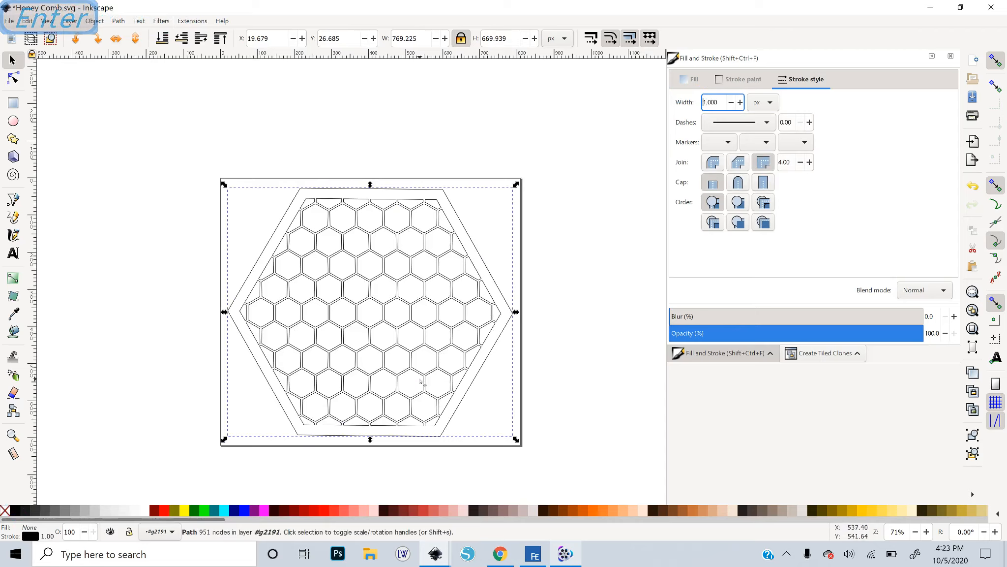
pyautogui.click(576, 295)
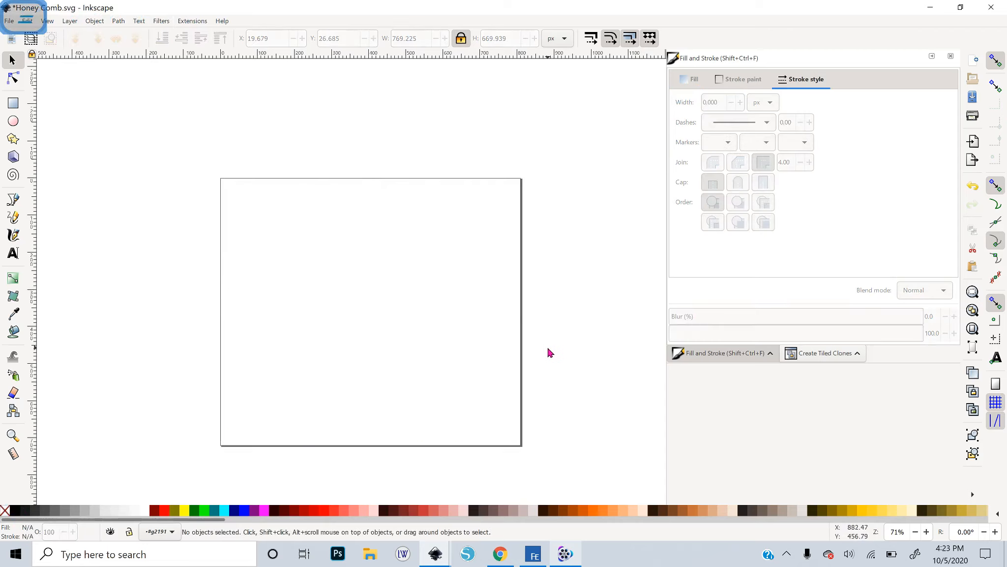
# Undo the last change while inspecting the thin honeycomb outlines up close
pyautogui.press('+')
pyautogui.press('+')
pyautogui.hotkey('ctrl', 'z')
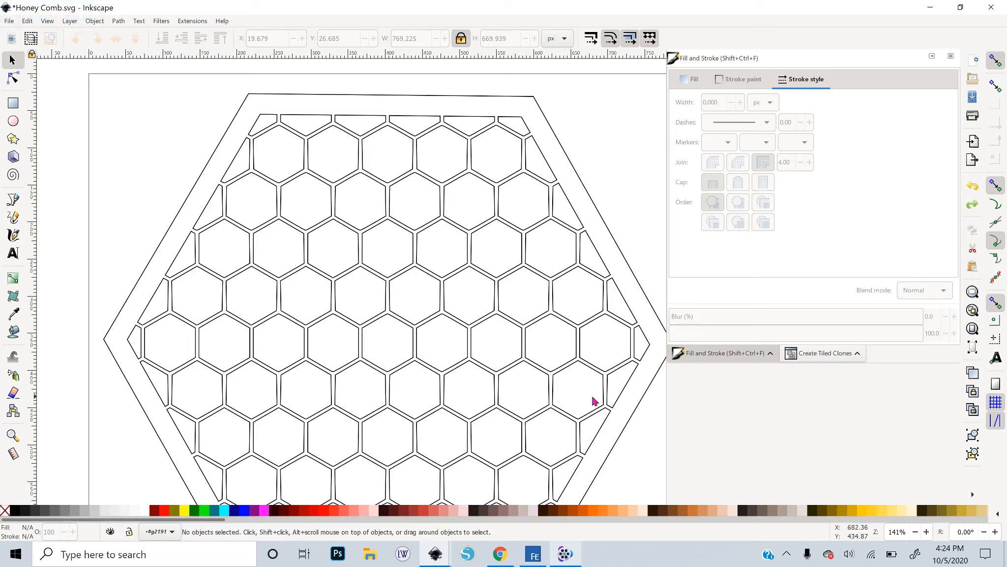
pyautogui.press('-')
pyautogui.press('-')
pyautogui.press('-')
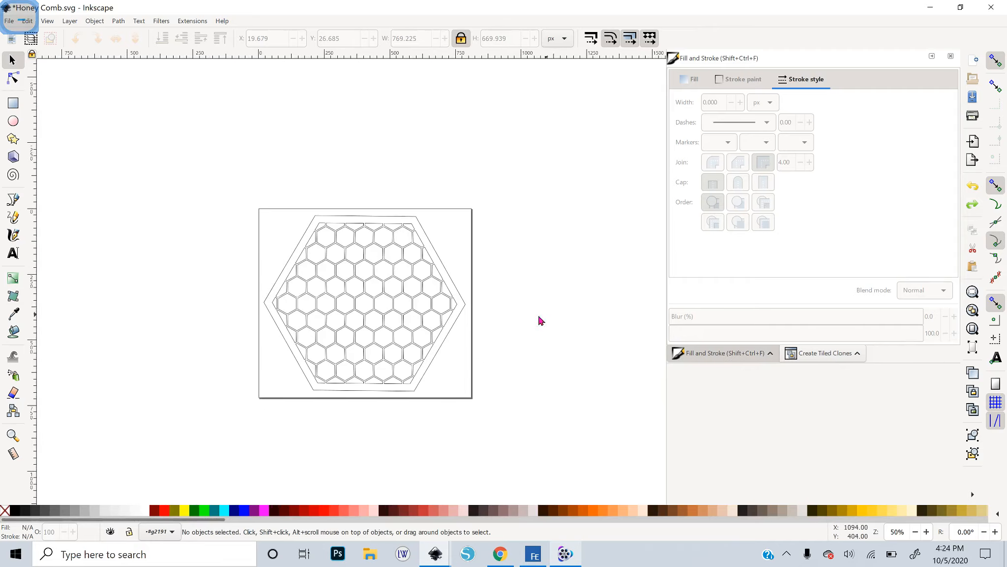
# Select the honeycomb path, fill it red, and deselect it
pyautogui.click(424, 373)
pyautogui.click(164, 510)
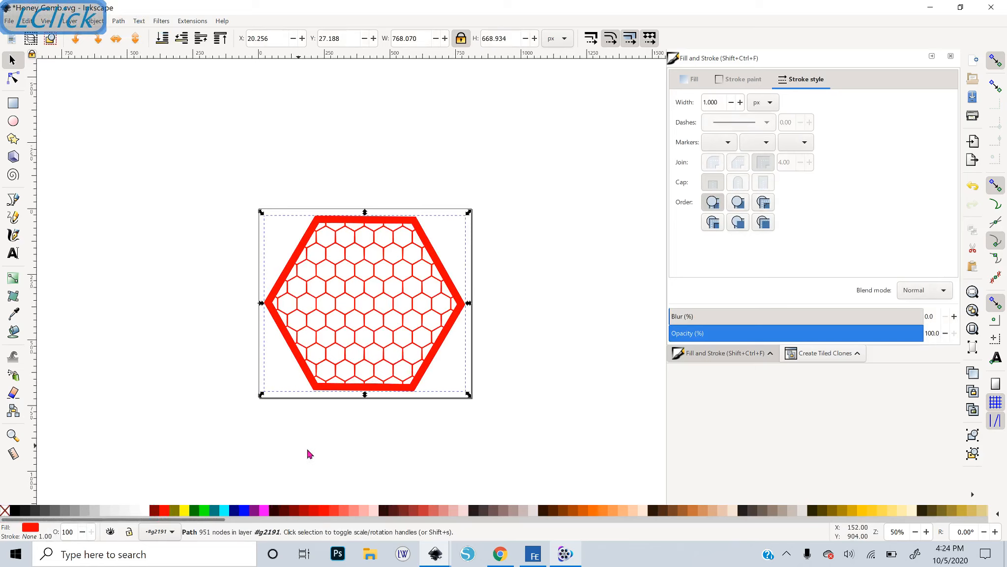
pyautogui.click(491, 378)
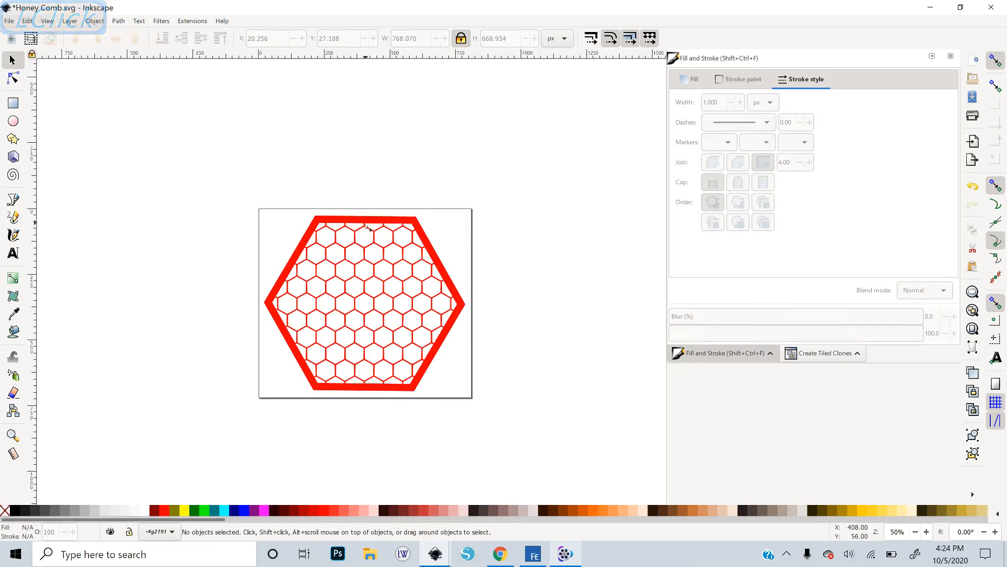